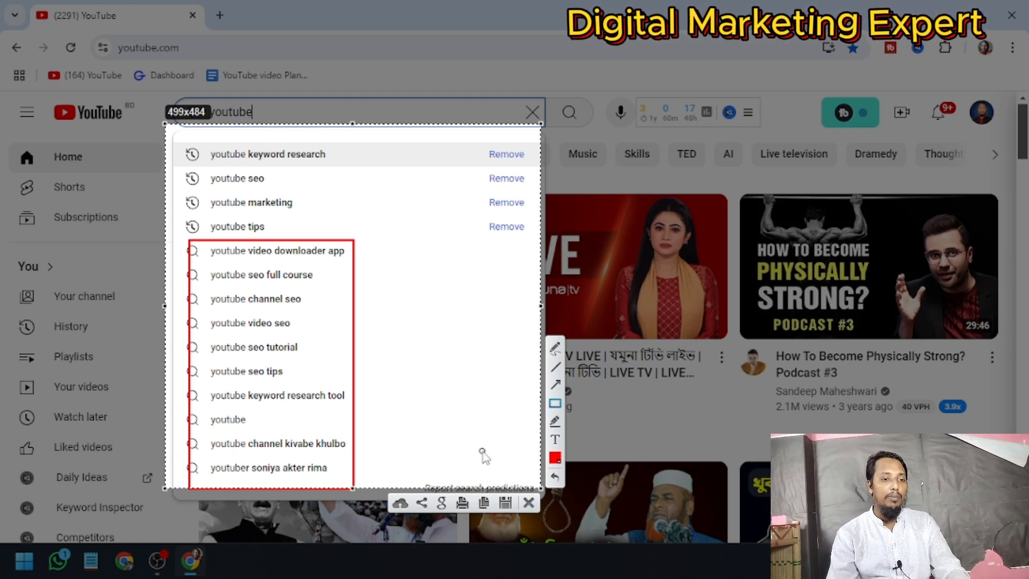
Step: Close the annotated screen capture and extend the YouTube search text to "youtube video"
click(528, 503)
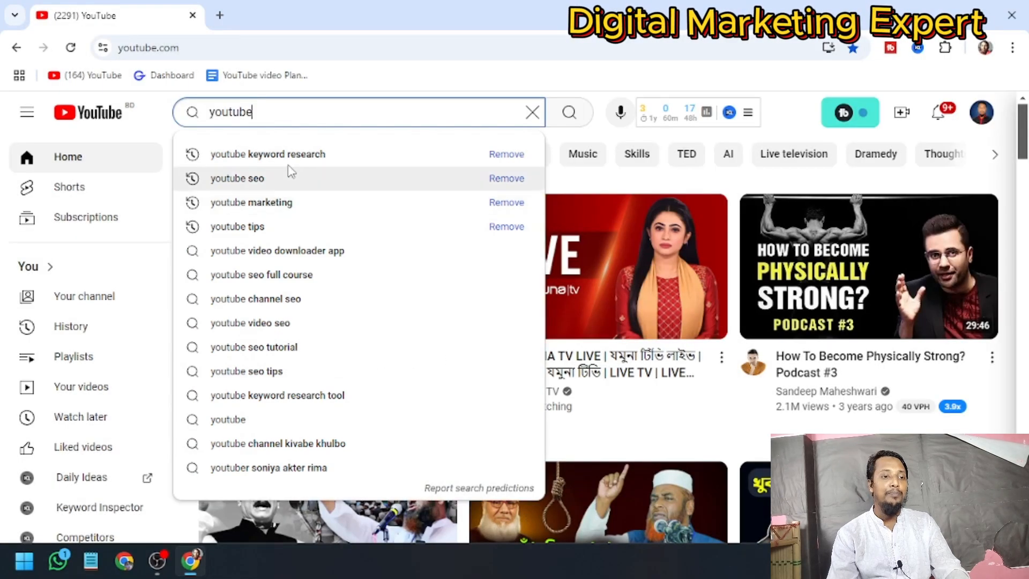
text(video)
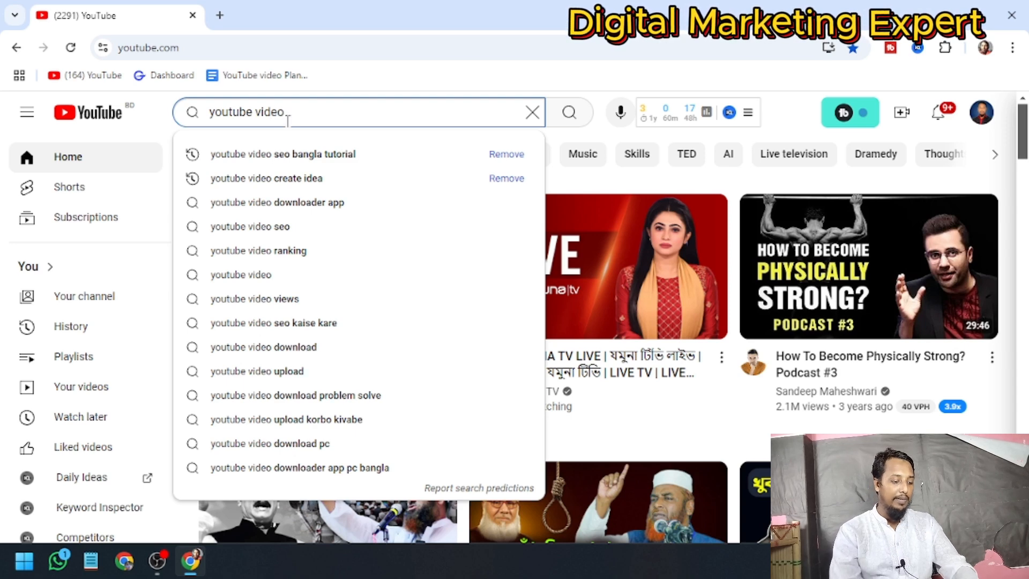
Step: Capture the search suggestions area, outline the non-history suggestions and the "youtube video" query with red rectangles, and close the capture
key(Print)
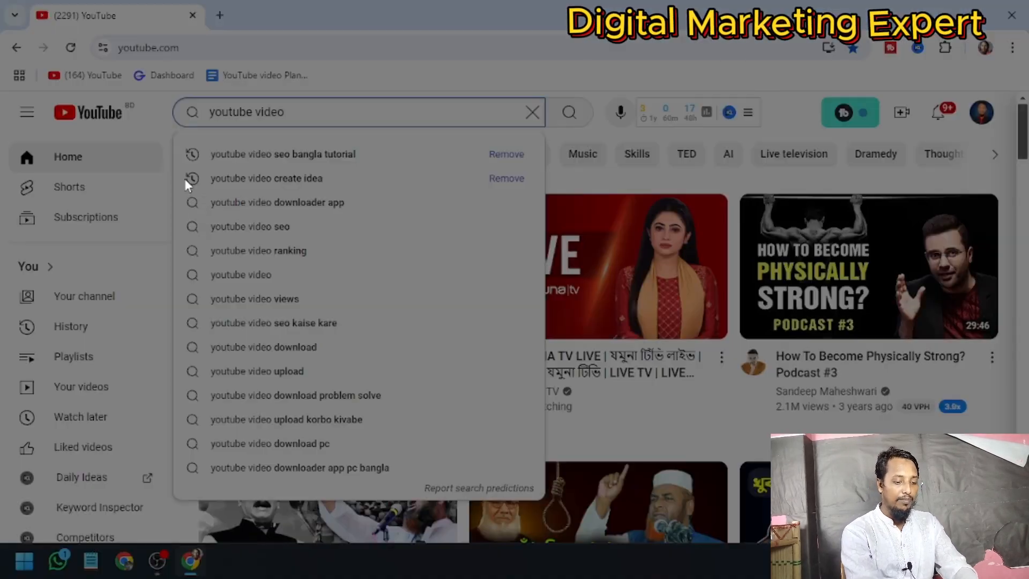
mouse_move(171, 135)
mouse_down()
mouse_move(364, 227)
mouse_move(521, 543)
mouse_move(518, 512)
mouse_up()
click(533, 428)
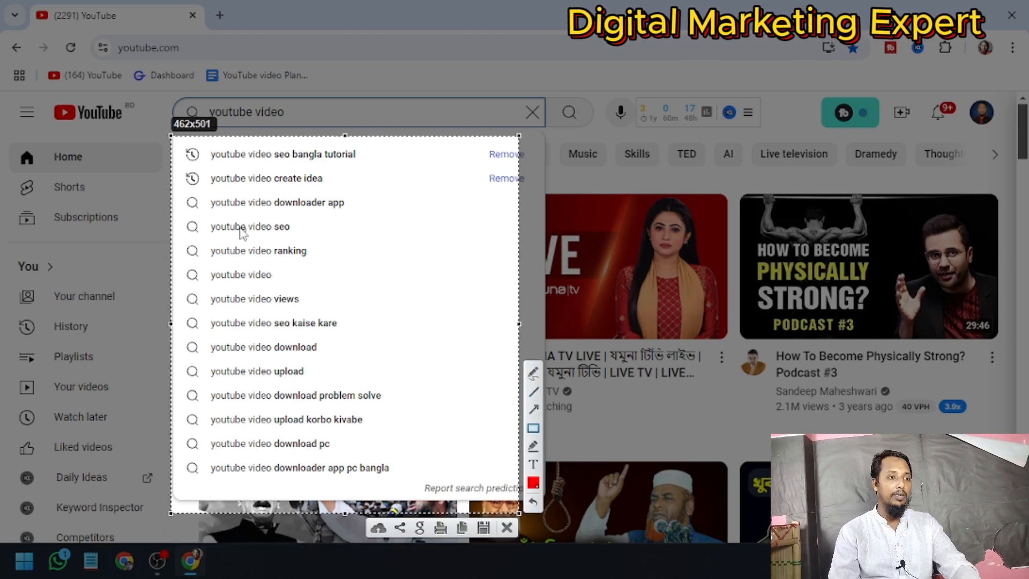
mouse_move(178, 190)
mouse_down()
mouse_move(355, 278)
mouse_move(410, 486)
mouse_up()
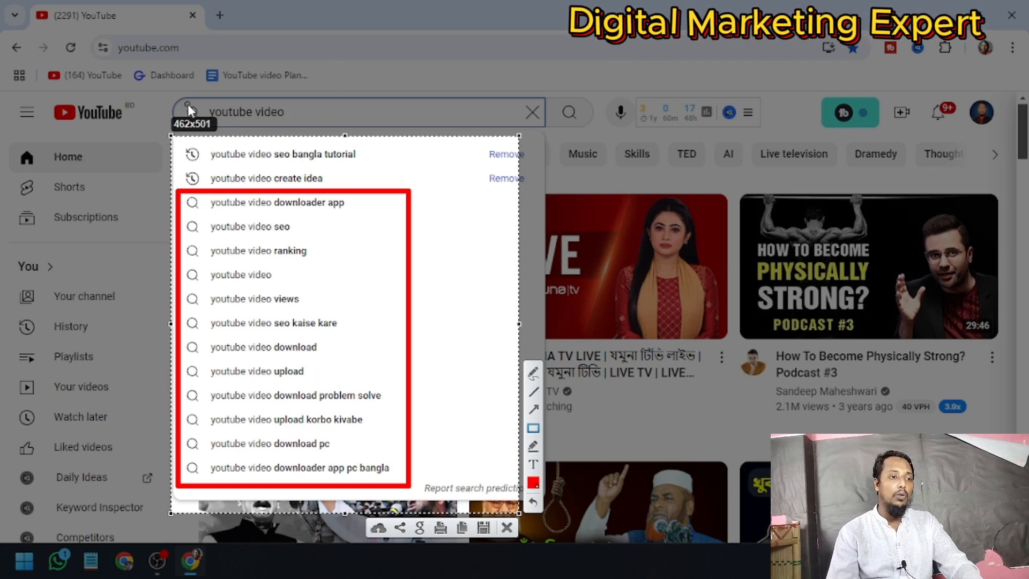
mouse_move(187, 102)
mouse_down()
mouse_move(364, 110)
mouse_move(364, 127)
mouse_up()
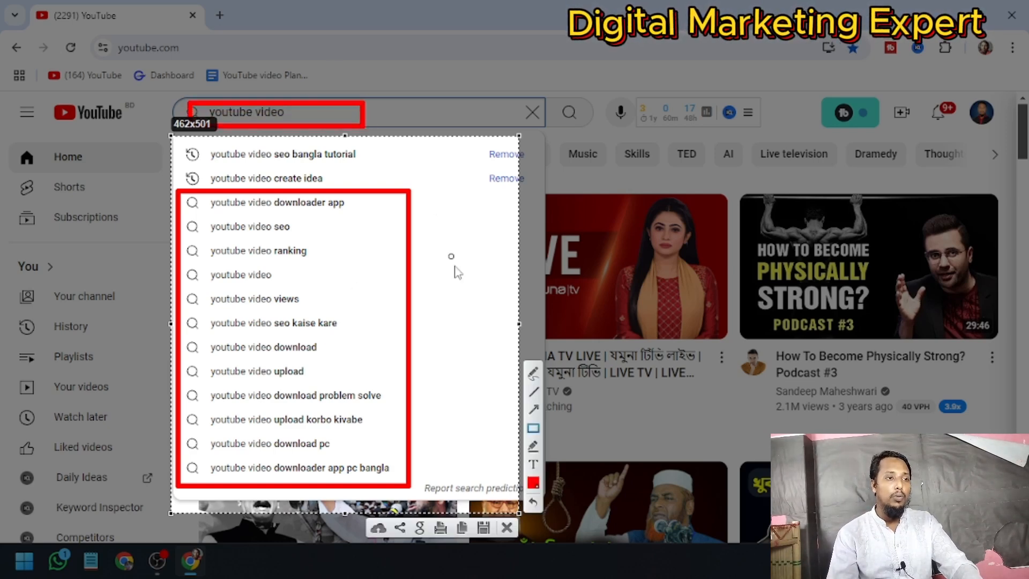
click(507, 528)
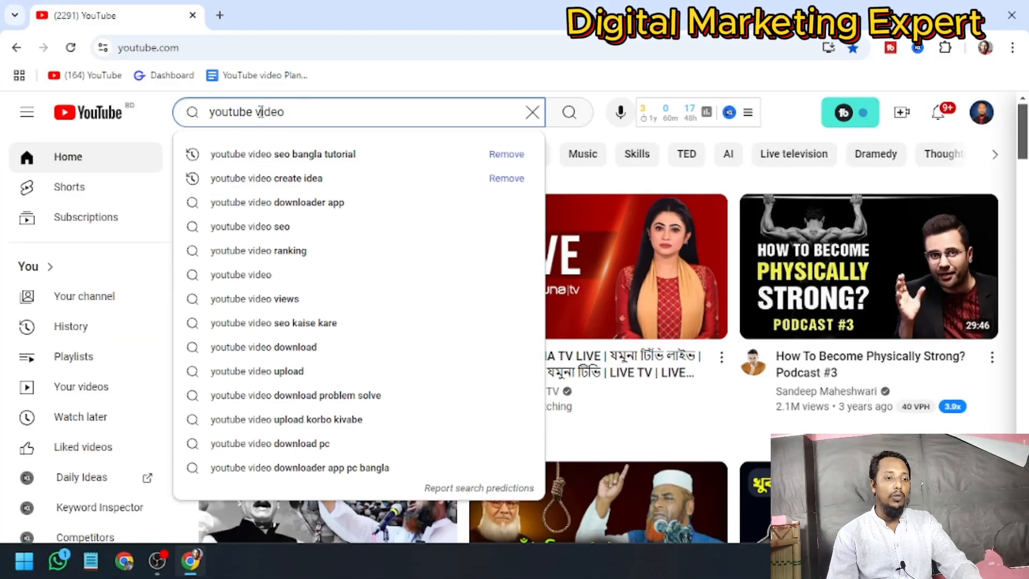
Step: Extend the search text to "youtube video seo"
double_click(326, 111)
click(328, 113)
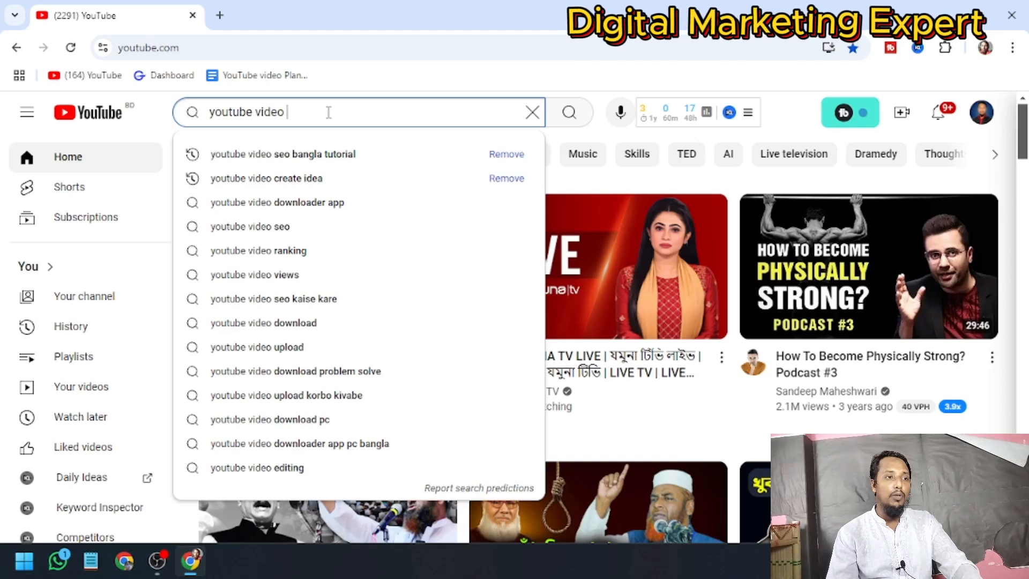
text(seo)
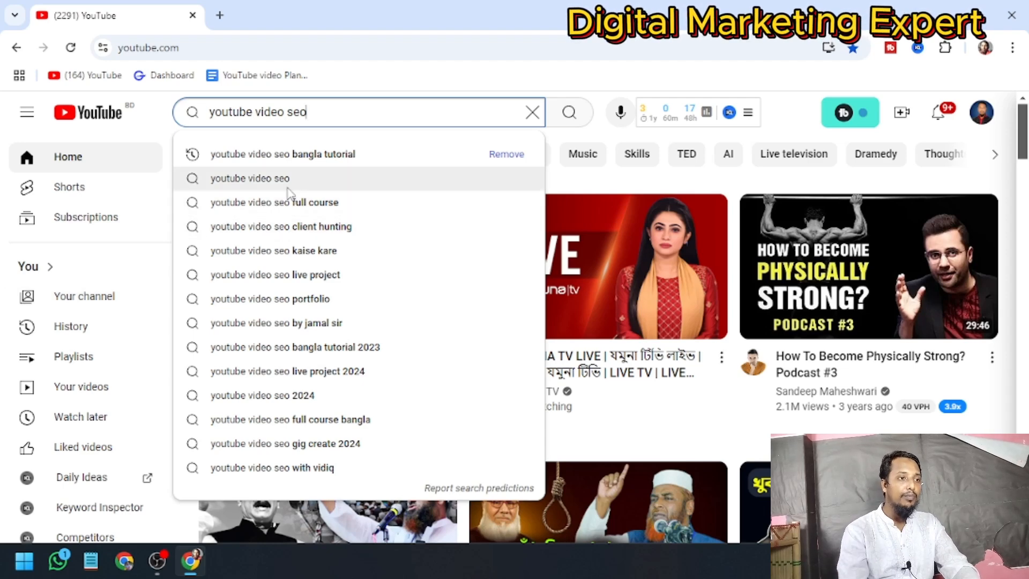
key(BackSpace)
key(BackSpace)
key(BackSpace)
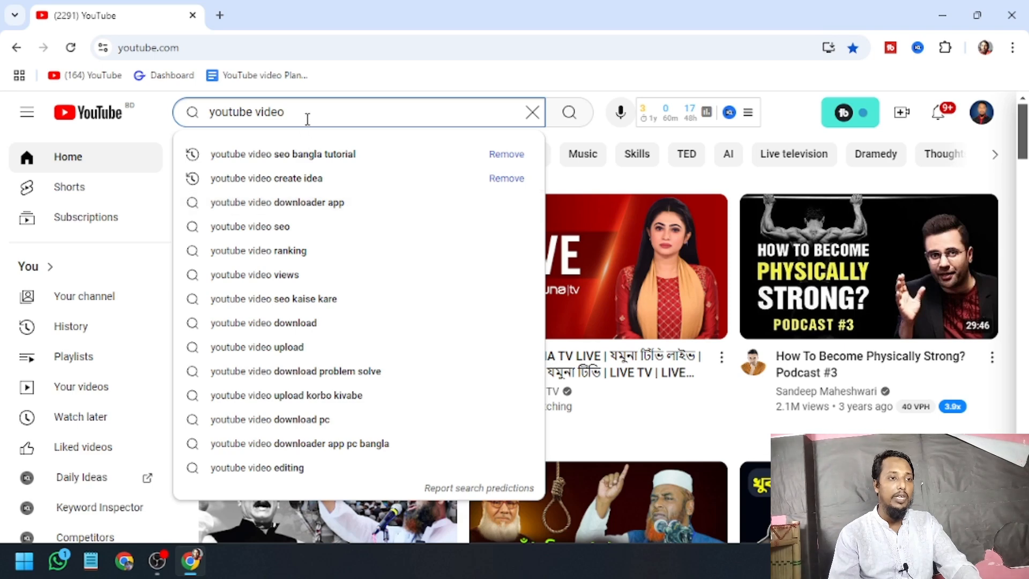
text(seo)
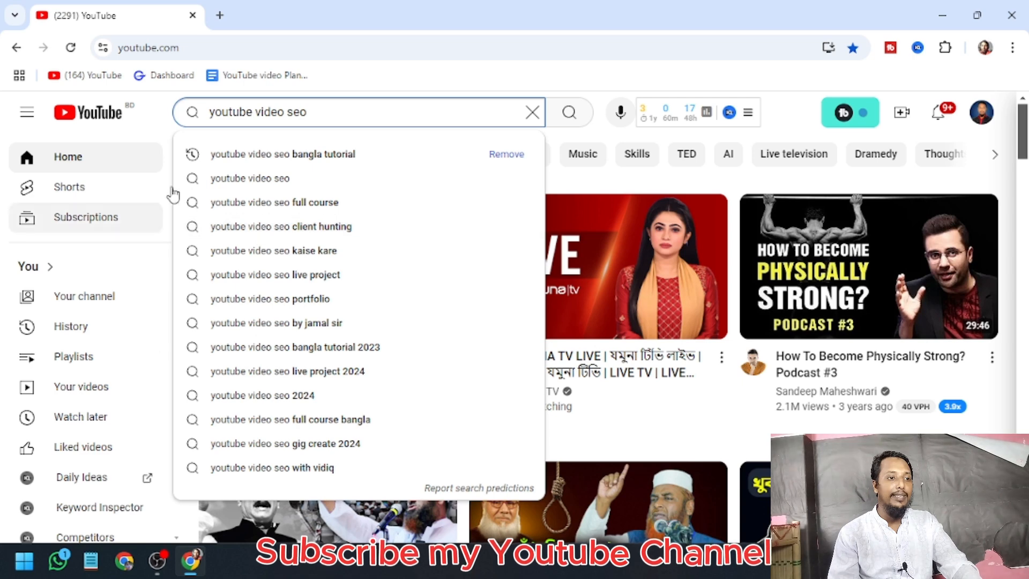
Step: Run the YouTube search for "youtube video seo"
drag(310, 114, 212, 112)
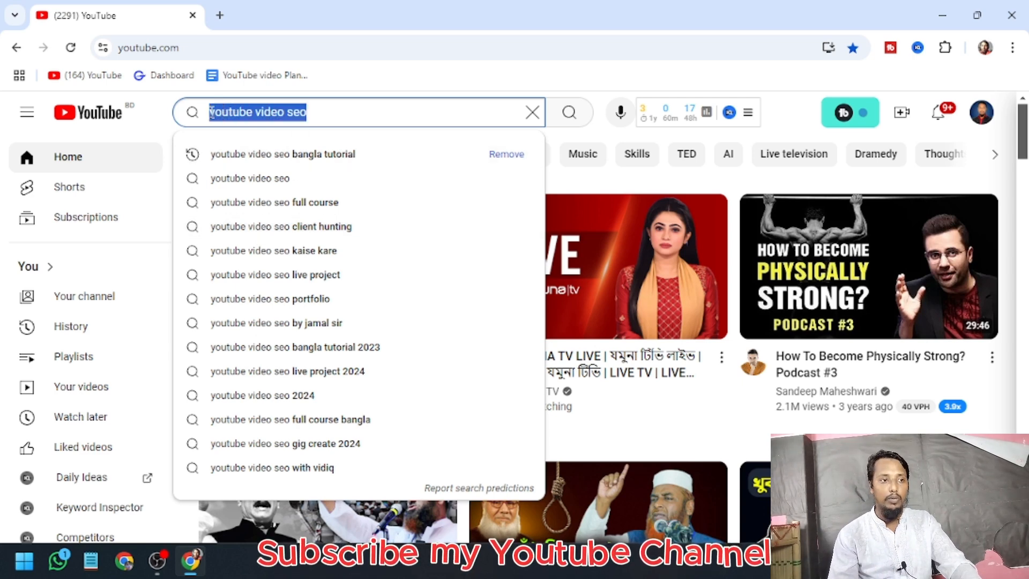
click(345, 111)
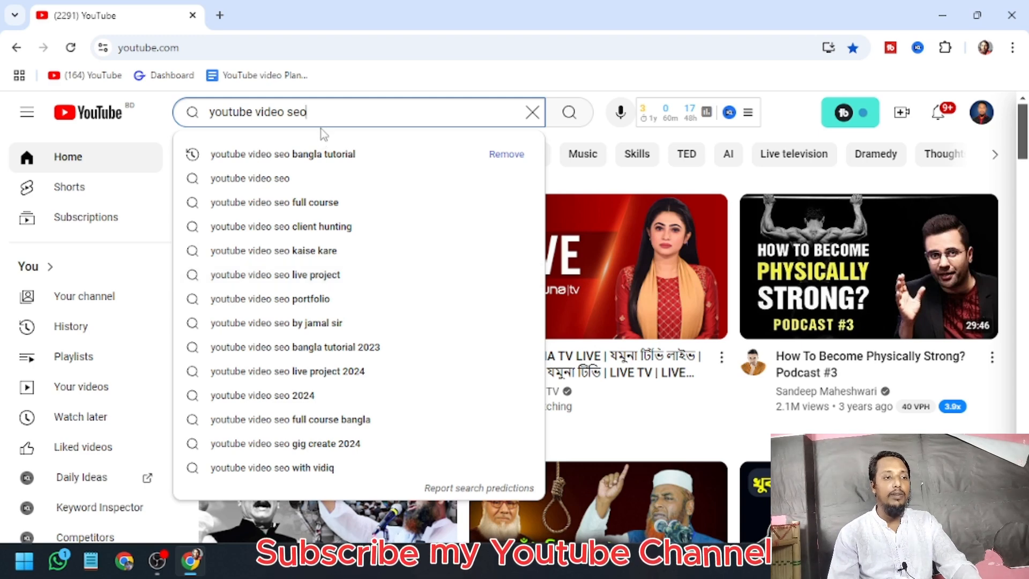
drag(322, 114, 209, 109)
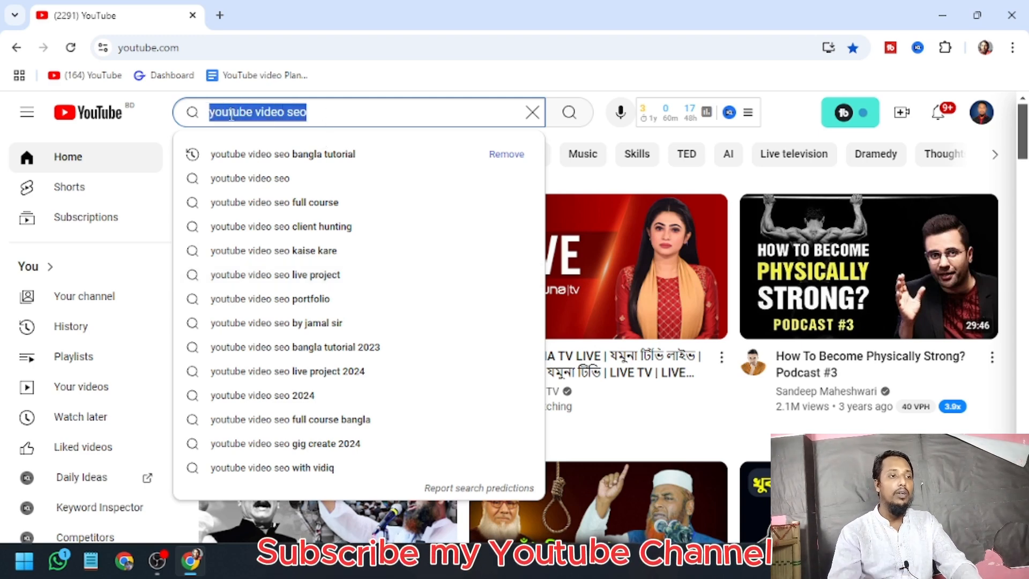
click(348, 116)
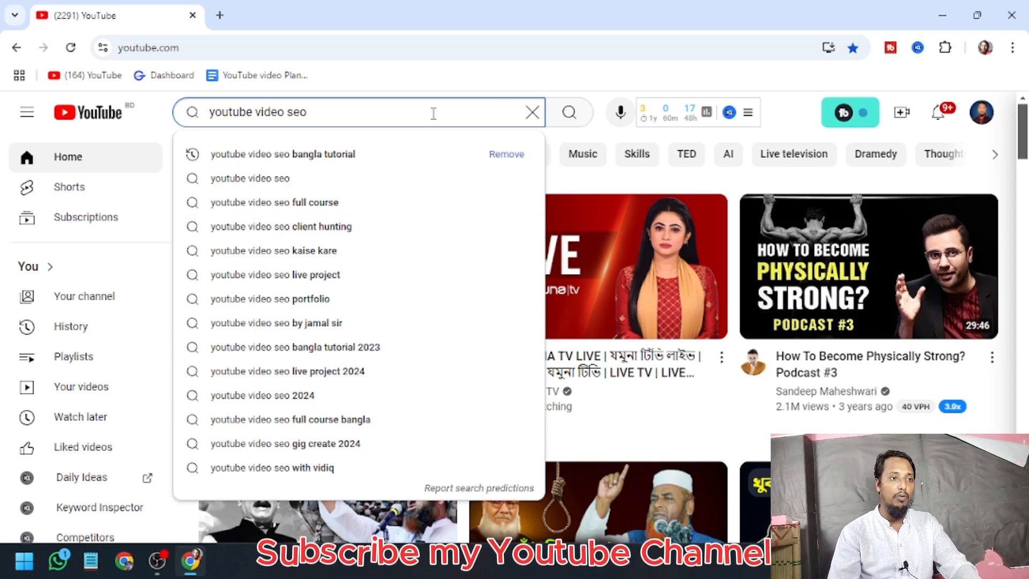
key(Return)
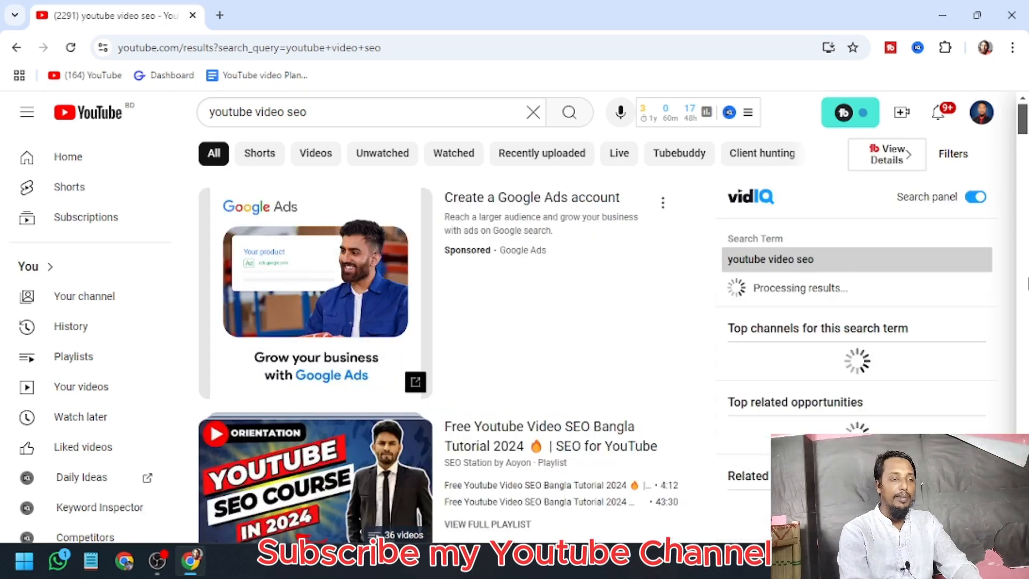
Step: Capture the vidIQ overall score area and outline the score gauge, its number and the "out of 100" text with red rectangles
scroll(589, 311, down, 4)
scroll(500, 269, up, 4)
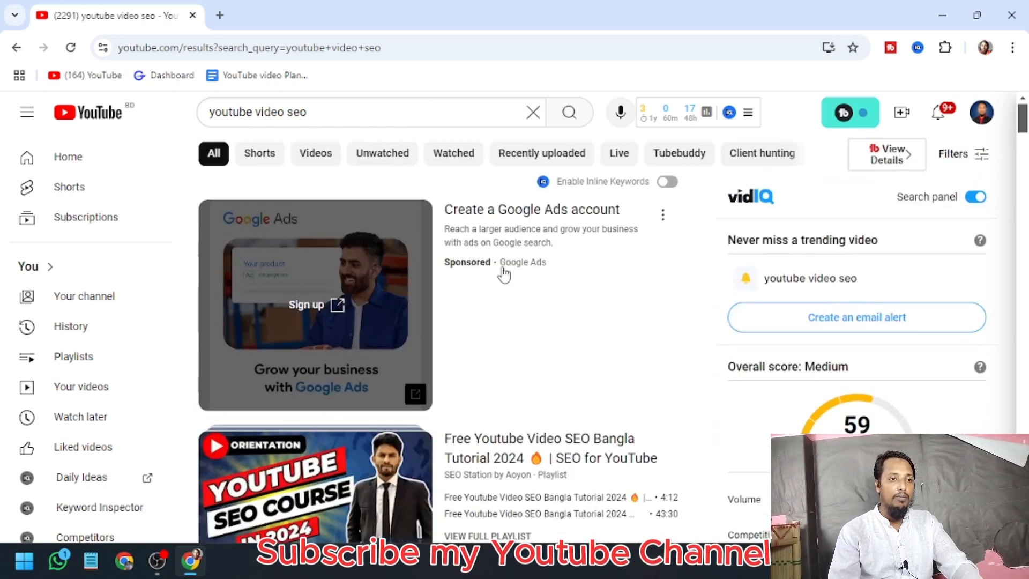
scroll(509, 287, down, 8)
scroll(519, 350, up, 7)
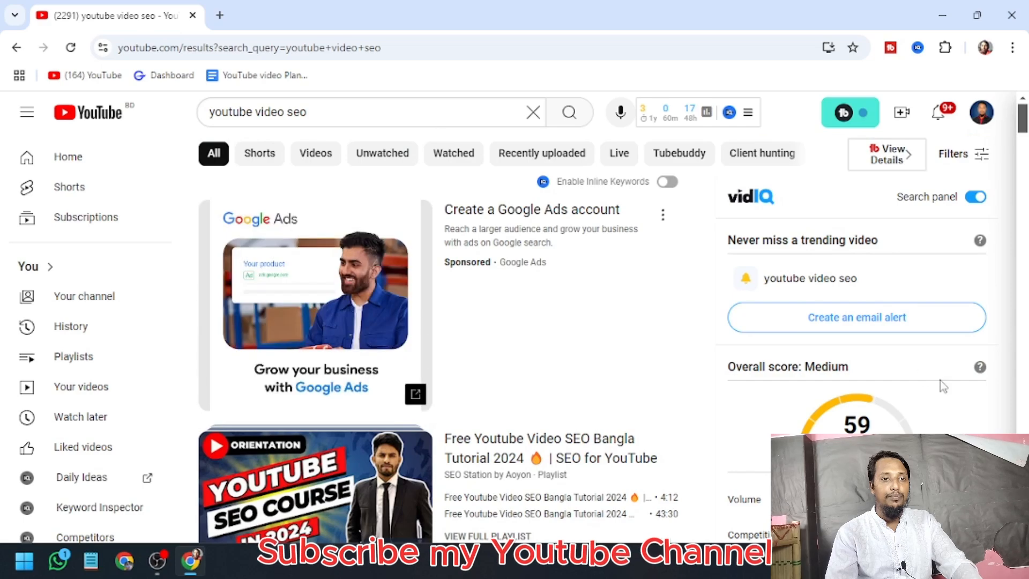
scroll(884, 369, down, 4)
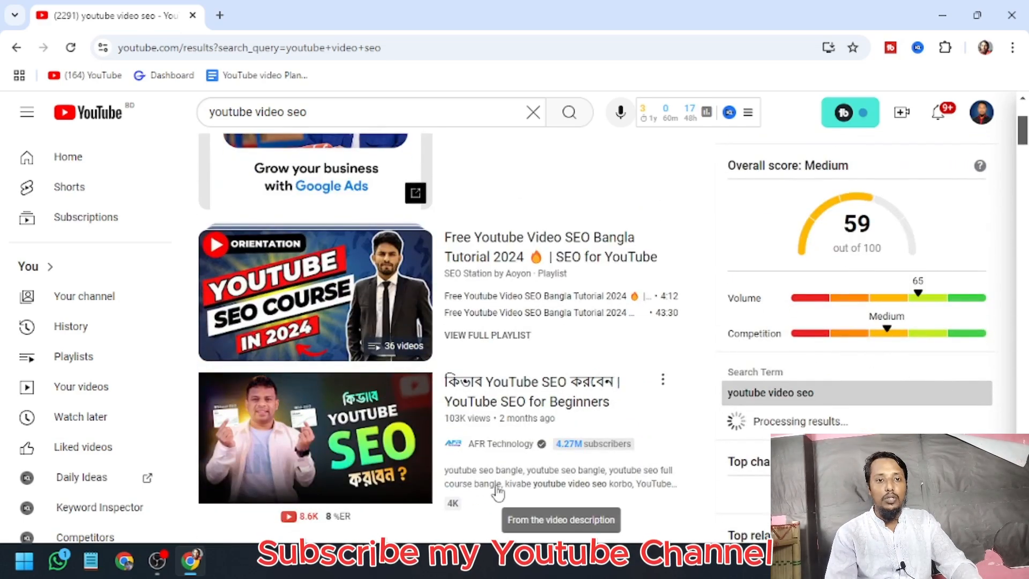
key(Print)
mouse_move(663, 152)
mouse_down()
mouse_move(857, 156)
mouse_move(1012, 402)
mouse_move(1014, 452)
mouse_up()
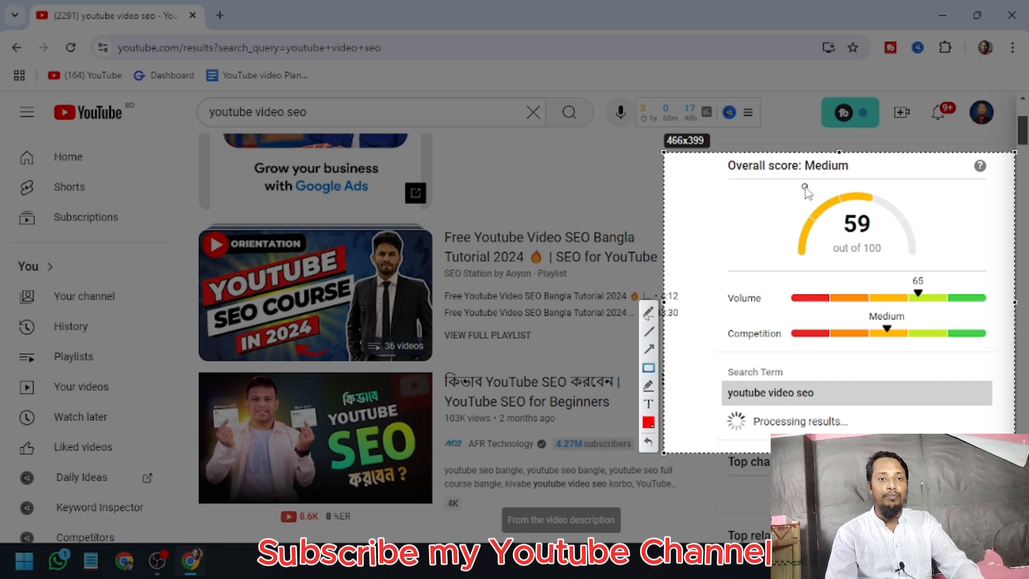
mouse_move(780, 185)
mouse_down()
mouse_move(895, 237)
mouse_move(926, 270)
mouse_up()
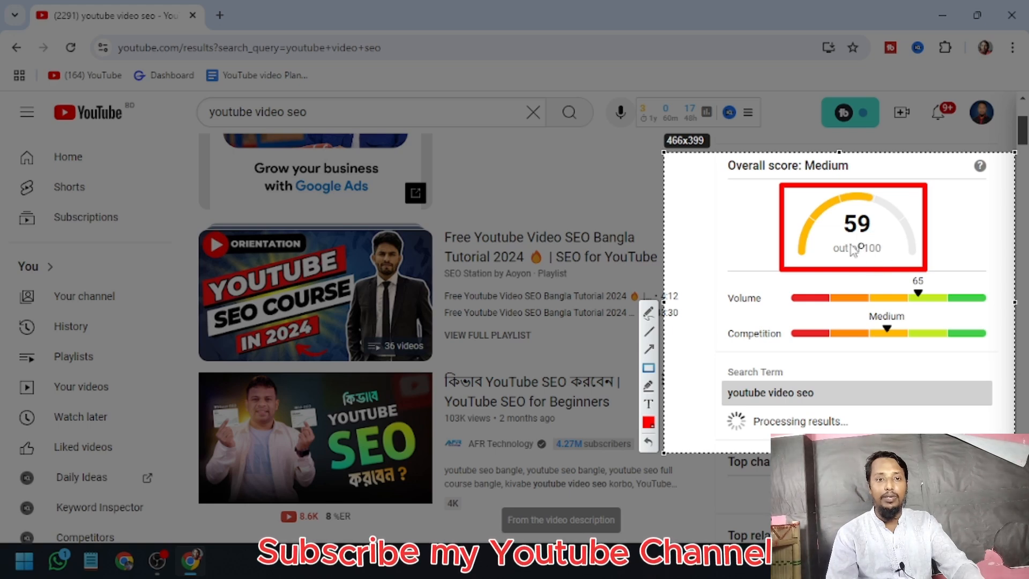
mouse_move(826, 234)
mouse_down()
mouse_move(849, 252)
mouse_move(940, 273)
mouse_move(922, 264)
mouse_up()
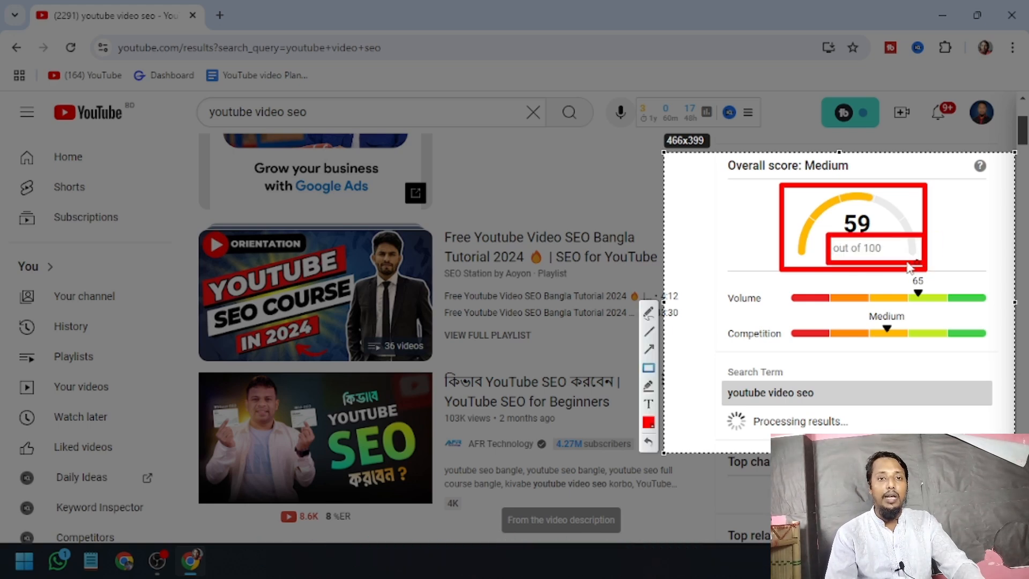
drag(827, 214, 898, 231)
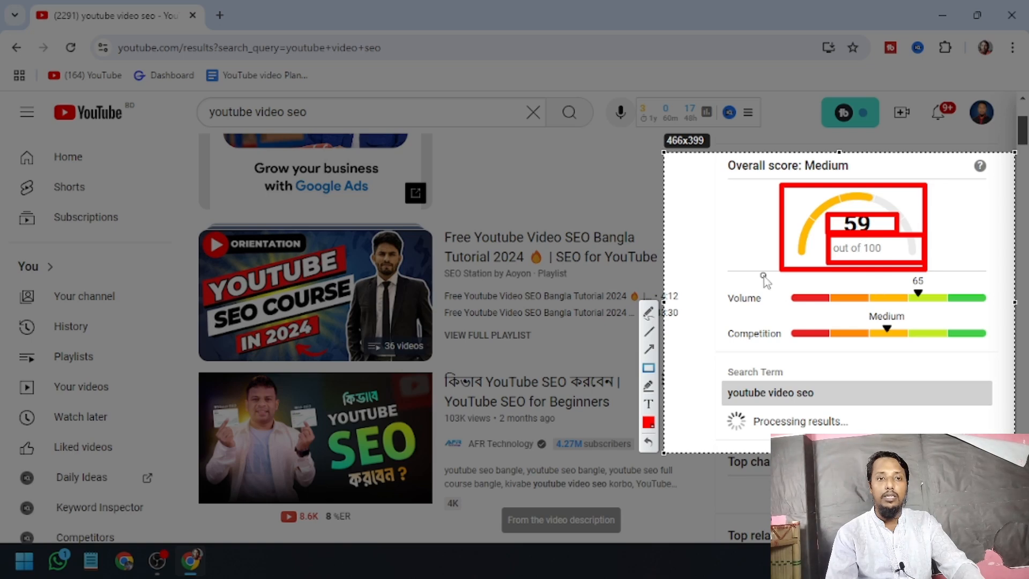
Step: Outline the Volume label in the captured vidIQ panel with a small red rectangle
drag(721, 284, 1009, 310)
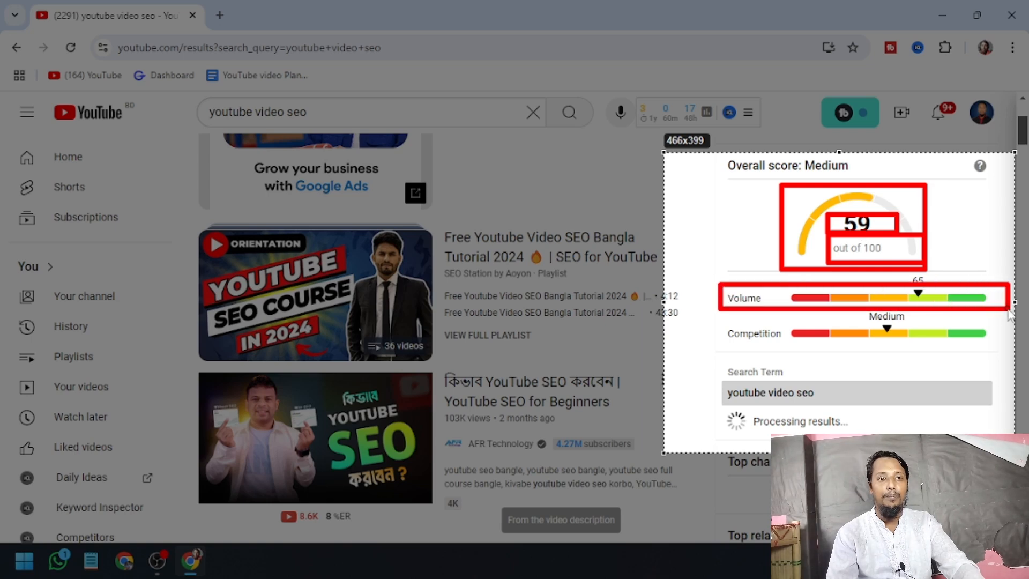
key(ctrl+z)
drag(719, 282, 749, 310)
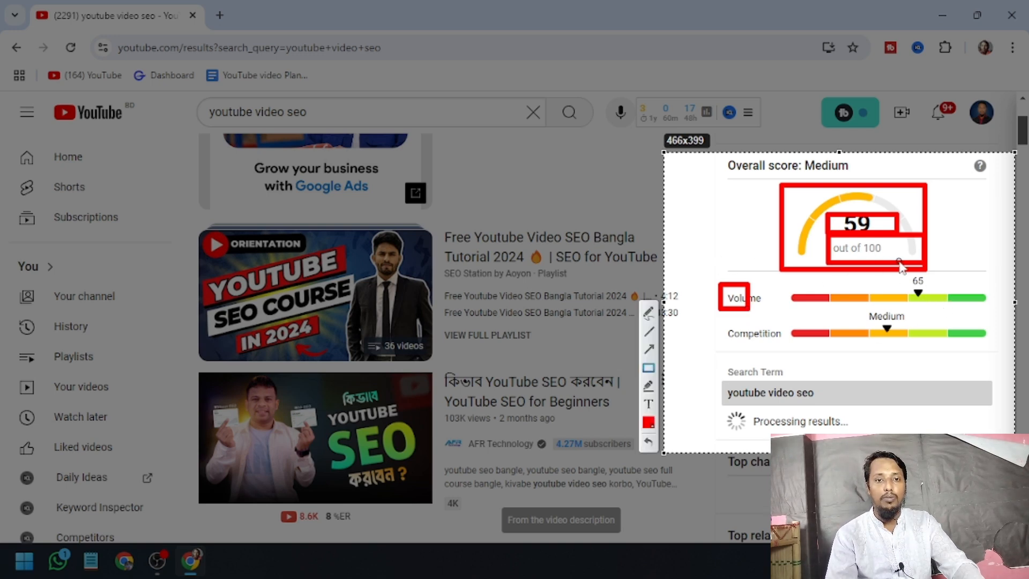
drag(900, 264, 945, 310)
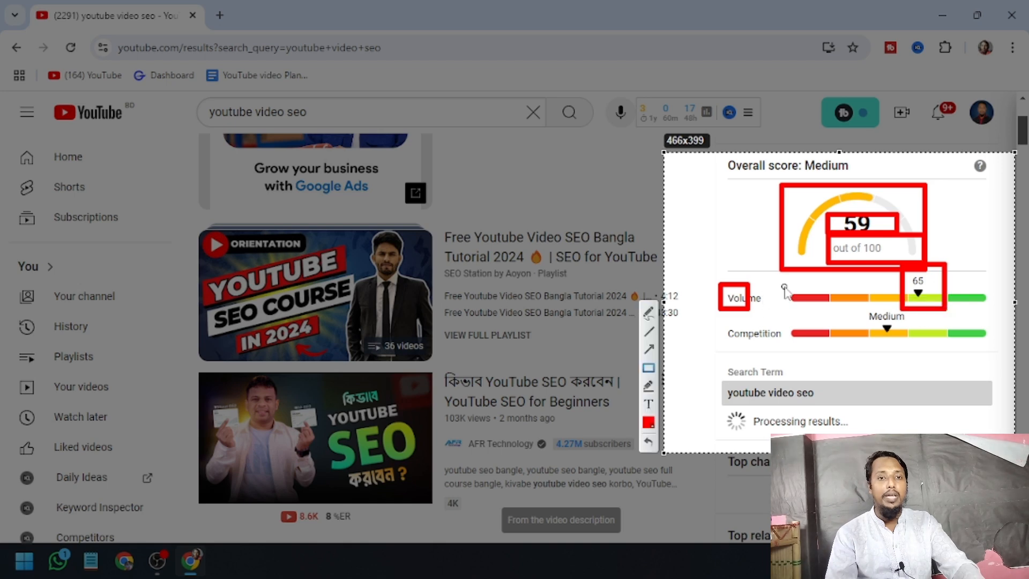
key(ctrl+z)
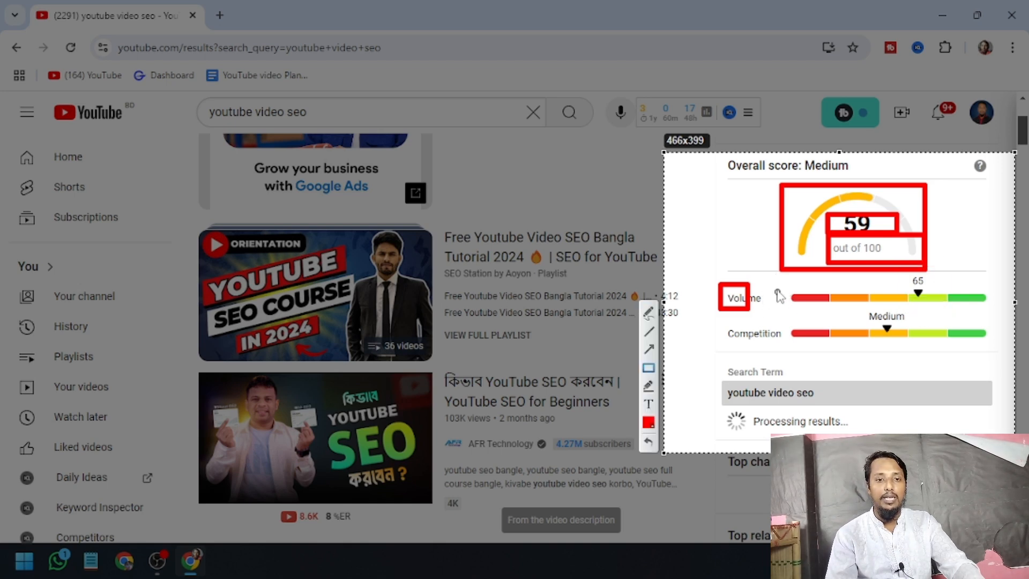
Step: Outline each of the five colored segments of the Volume bar, from red to green, with its own red rectangle
mouse_move(774, 272)
mouse_down()
mouse_move(823, 292)
mouse_move(832, 319)
mouse_up()
drag(834, 272, 873, 325)
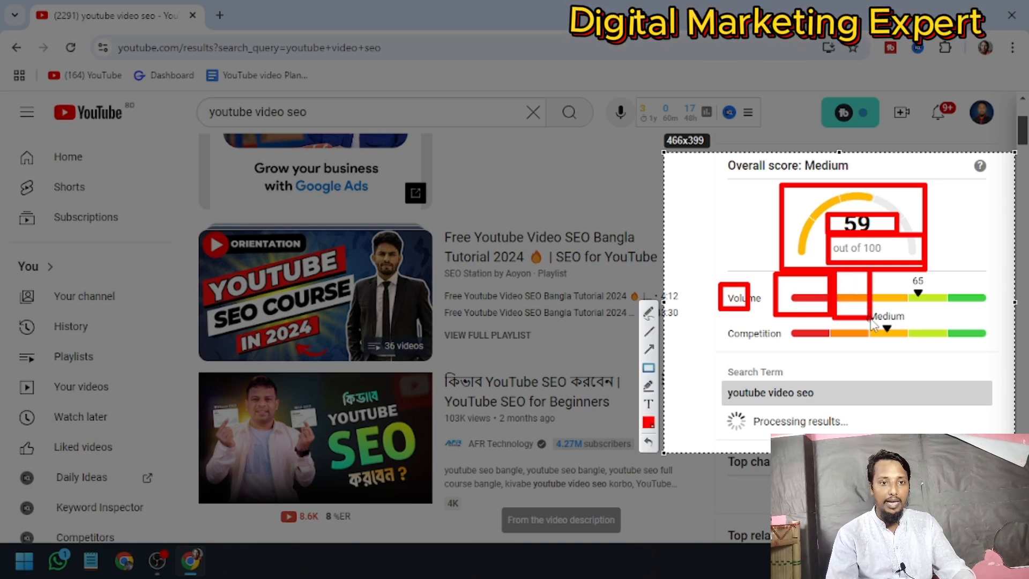
mouse_move(874, 259)
mouse_down()
mouse_move(918, 331)
mouse_move(913, 316)
mouse_up()
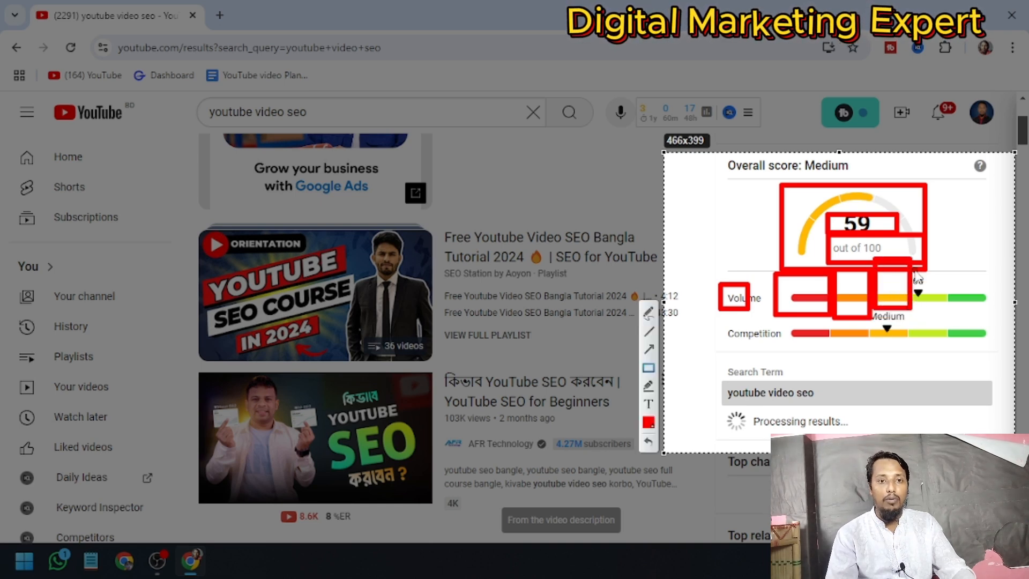
mouse_move(911, 264)
mouse_down()
mouse_move(926, 305)
mouse_move(952, 326)
mouse_move(945, 314)
mouse_up()
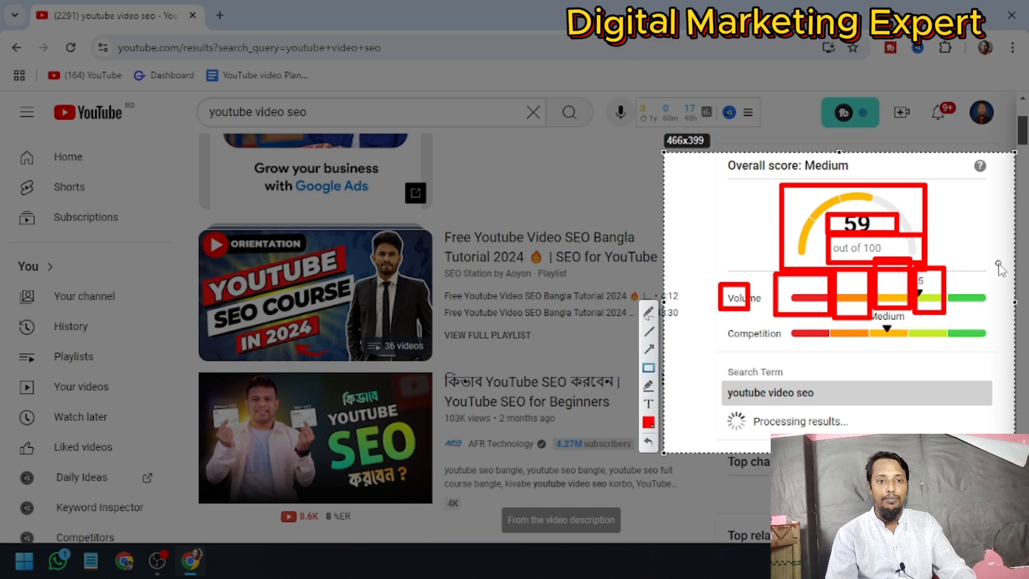
mouse_move(945, 269)
mouse_down()
mouse_move(955, 291)
mouse_move(993, 317)
mouse_up()
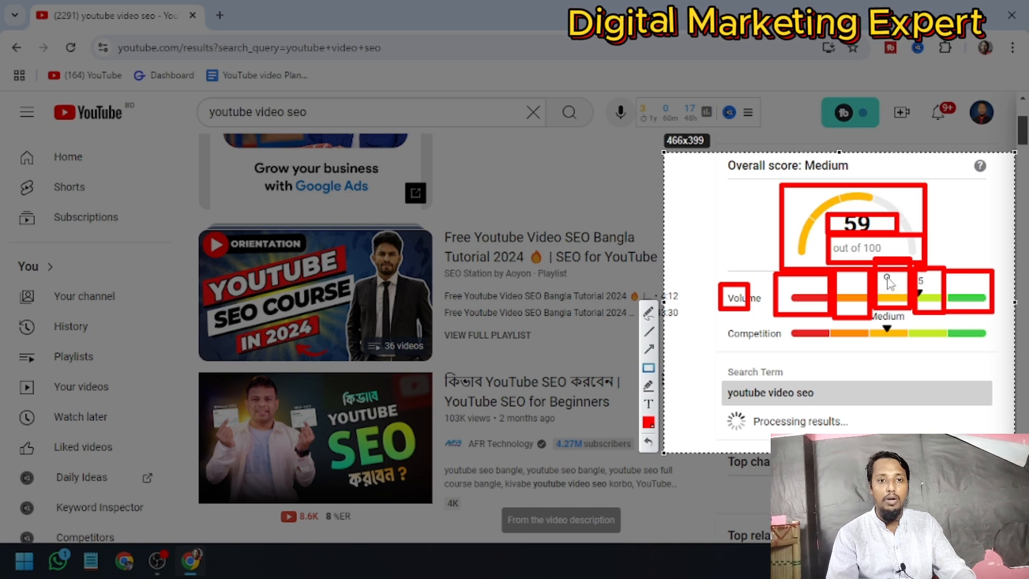
Step: Mark the yellow to green segments of the Volume bar with additional red rectangles and close the screen capture
drag(884, 275, 1000, 314)
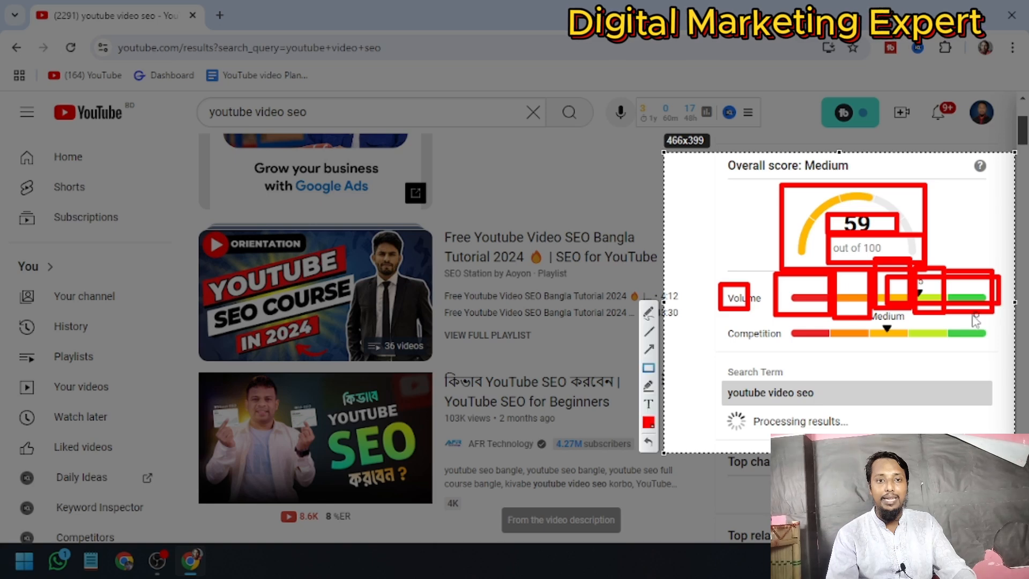
mouse_move(898, 285)
mouse_down()
mouse_move(899, 300)
mouse_move(932, 307)
mouse_move(964, 298)
mouse_up()
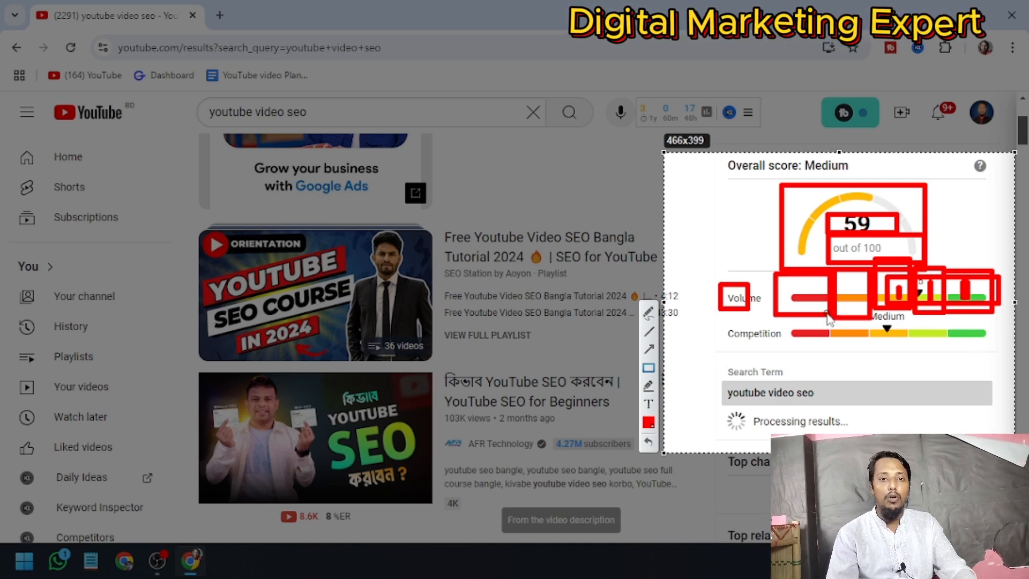
key(ctrl+z)
key(Escape)
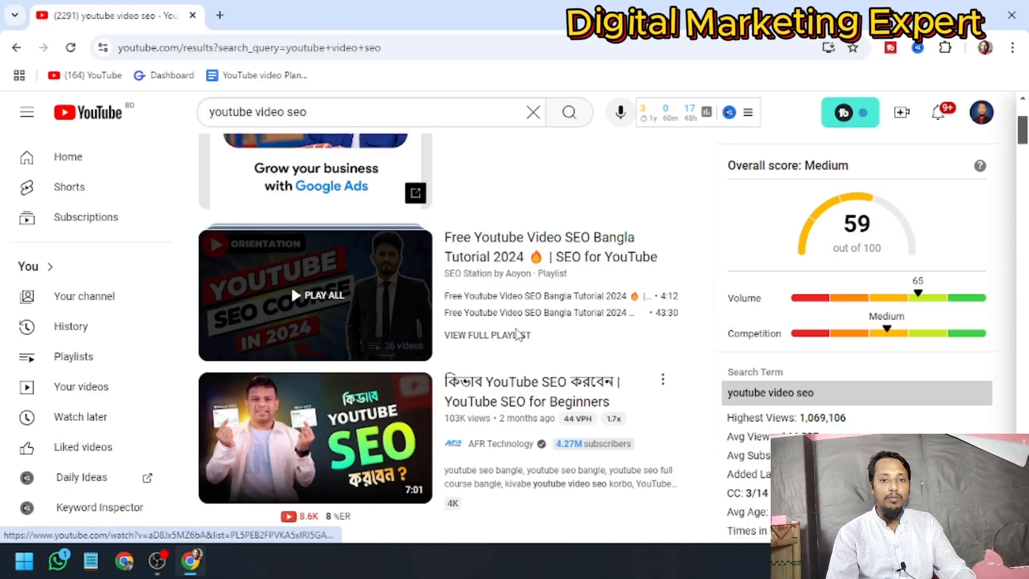
key(Print)
drag(657, 298, 1025, 374)
click(842, 297)
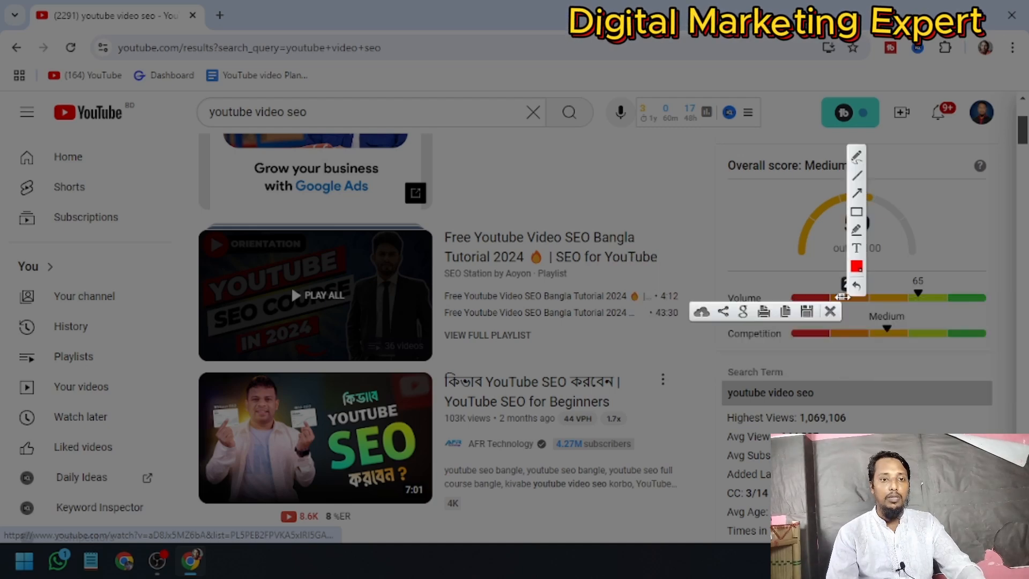
click(831, 312)
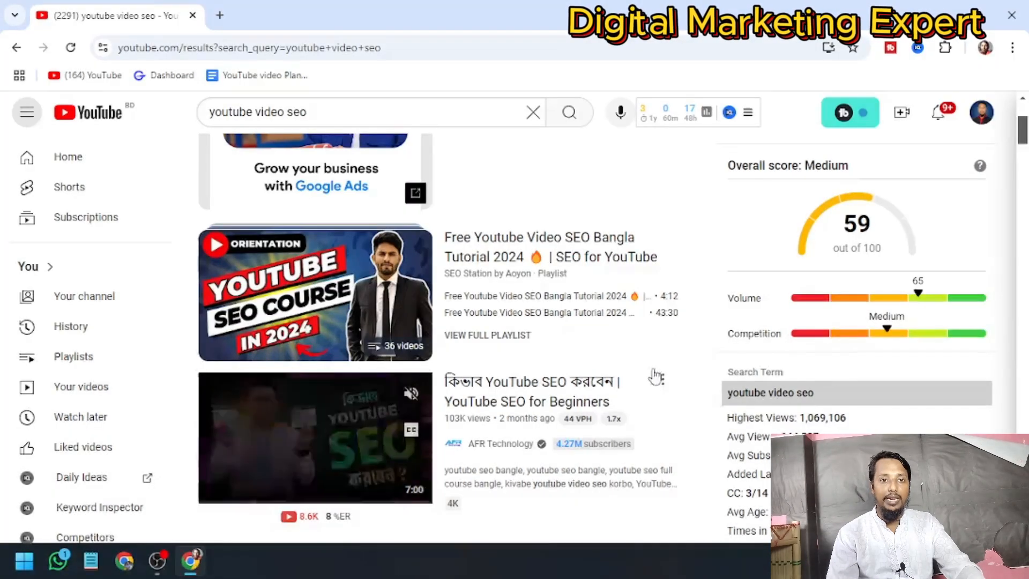
Step: Capture the vidIQ Volume and Competition area and outline the whole Competition row with a red rectangle
key(Print)
mouse_move(707, 309)
mouse_down()
mouse_move(919, 322)
mouse_move(1025, 369)
mouse_up()
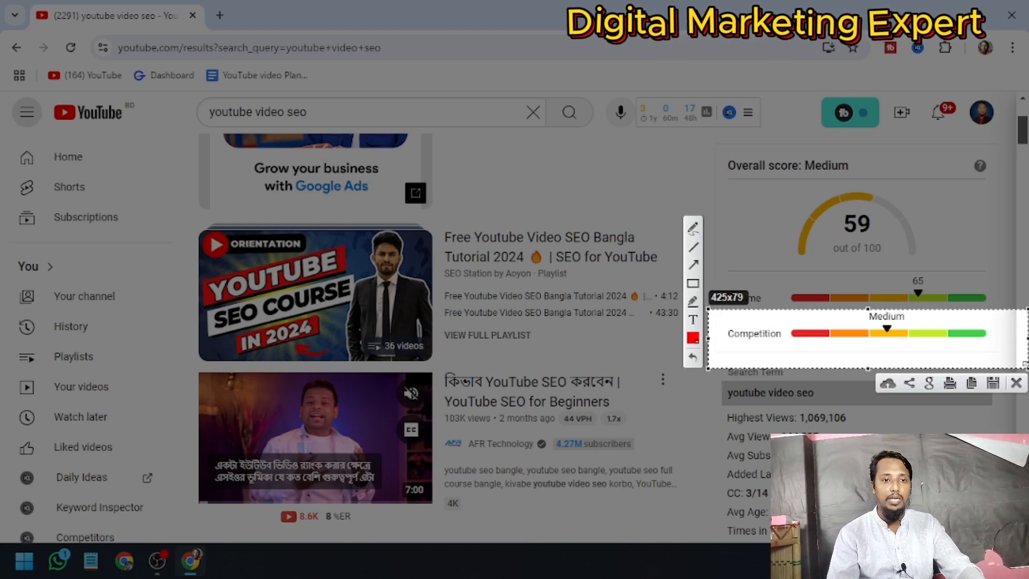
drag(867, 309, 867, 253)
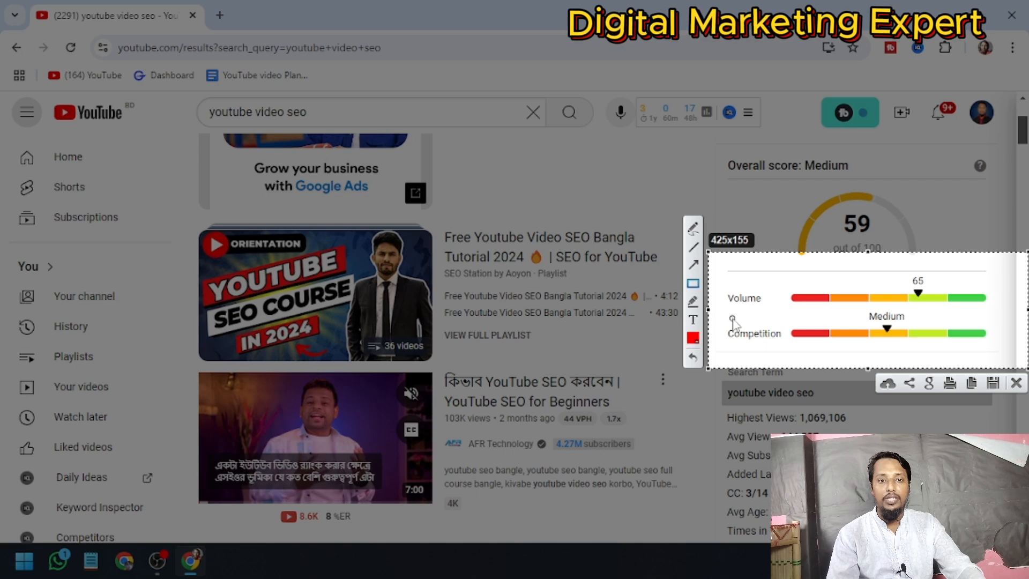
drag(714, 307, 1024, 363)
Step: Outline the colored segments of the Competition bar with red rectangles, from red to green, and close the screen capture
mouse_move(784, 319)
mouse_down()
mouse_move(828, 345)
mouse_move(909, 352)
mouse_up()
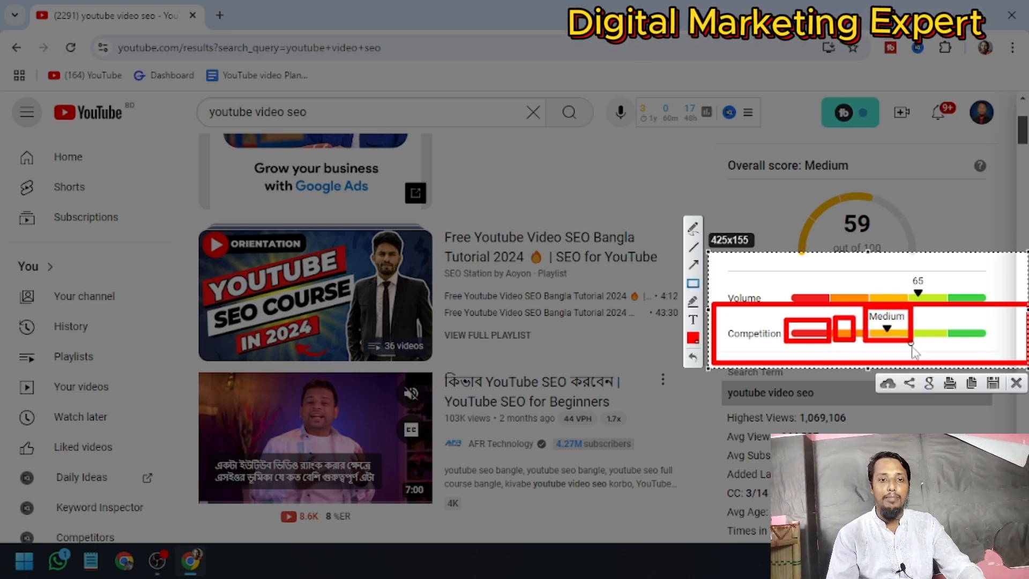
drag(913, 311, 942, 370)
drag(957, 313, 1011, 365)
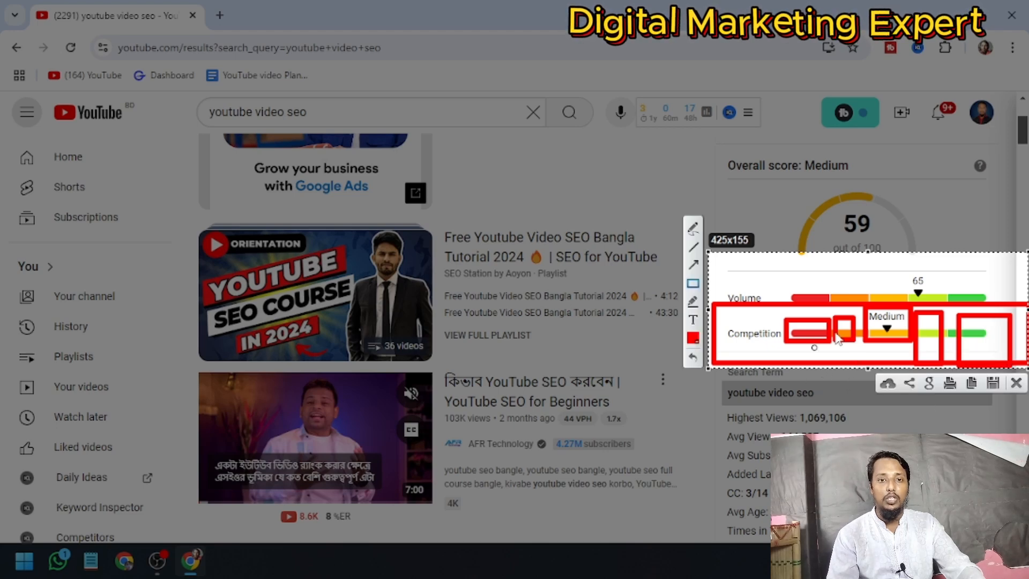
mouse_move(865, 320)
mouse_down()
mouse_move(941, 346)
mouse_move(976, 334)
mouse_move(1001, 352)
mouse_up()
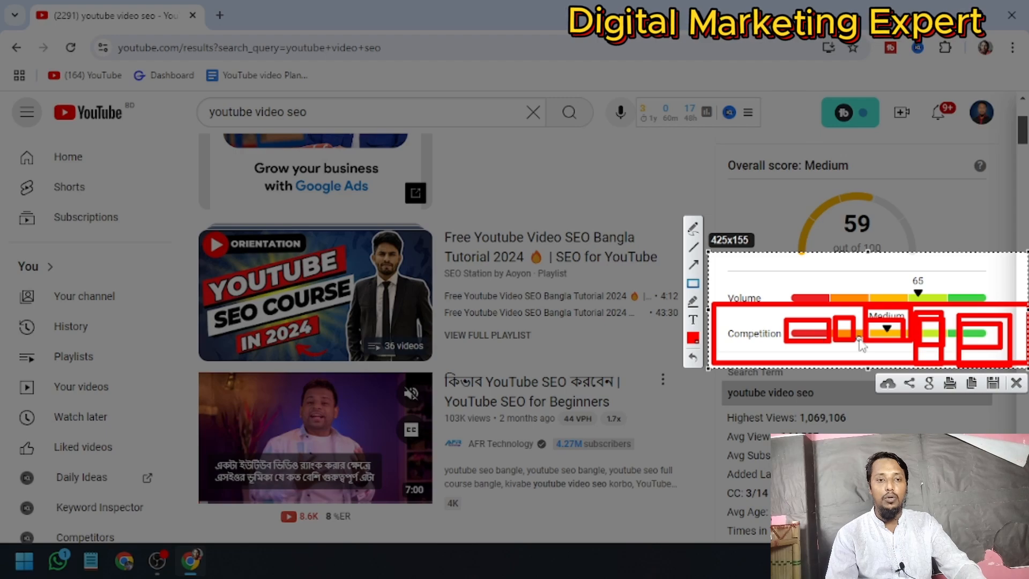
click(1014, 384)
Step: Examine the vidIQ statistics for the search term and highlight the heading and first entry of the top channels list
scroll(856, 354, down, 4)
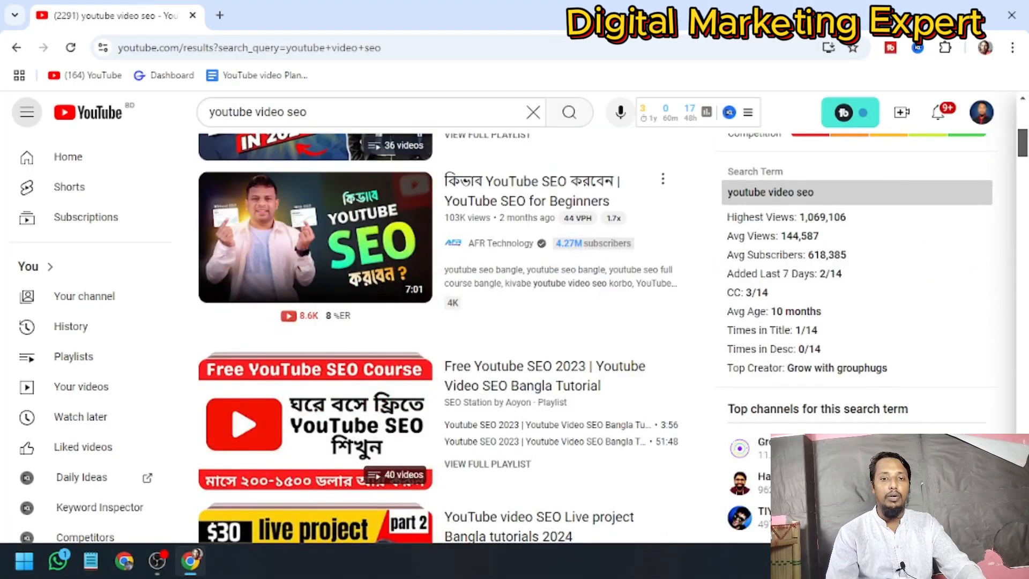
scroll(838, 434, down, 3)
scroll(838, 434, up, 8)
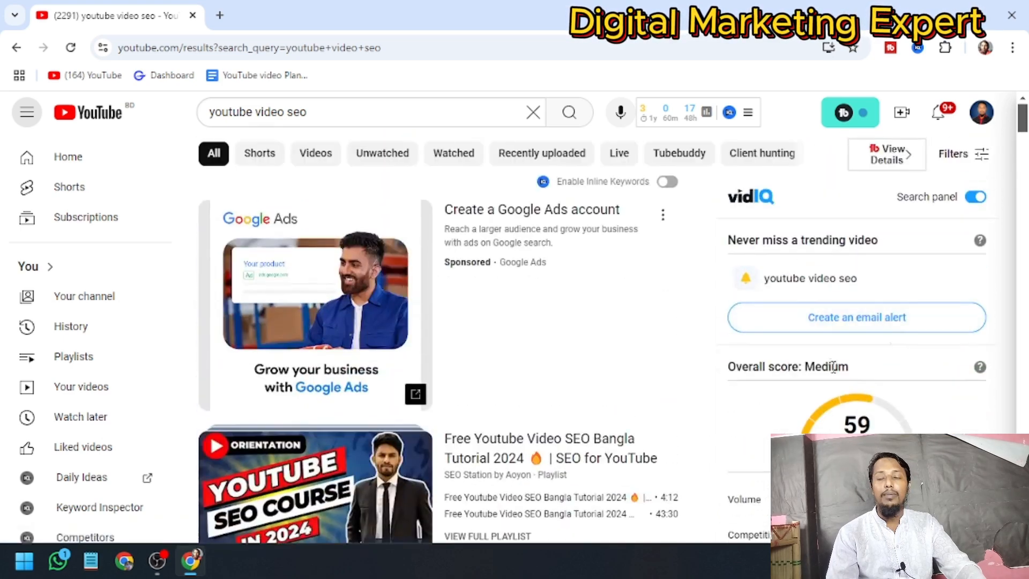
scroll(839, 385, down, 6)
scroll(829, 213, up, 3)
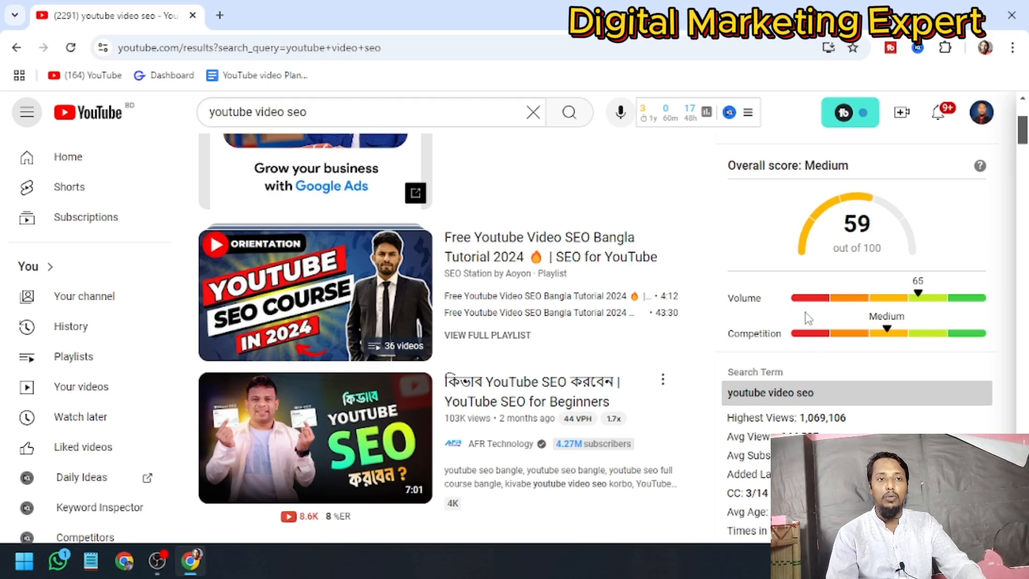
scroll(861, 299, down, 3)
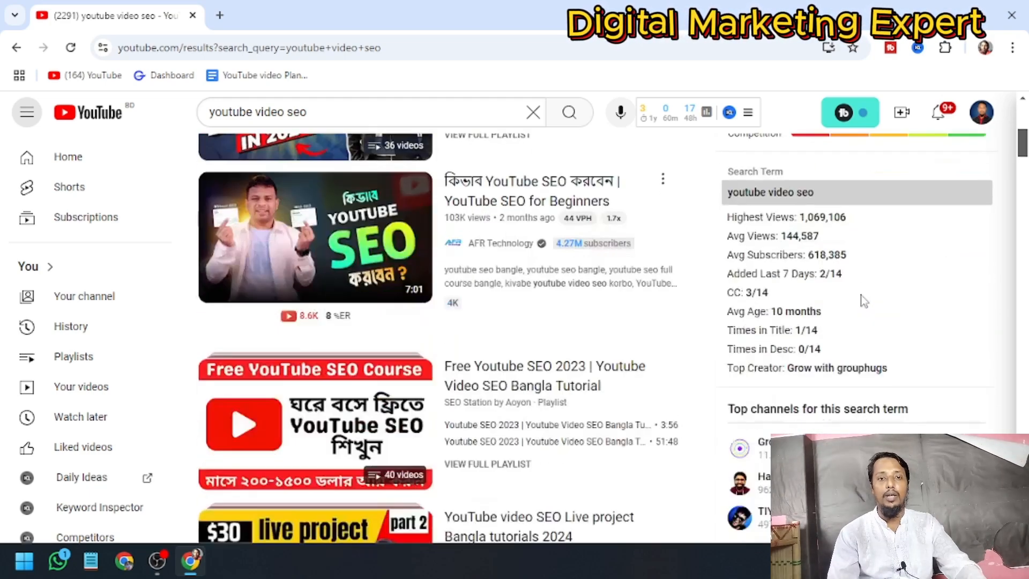
scroll(785, 346, down, 3)
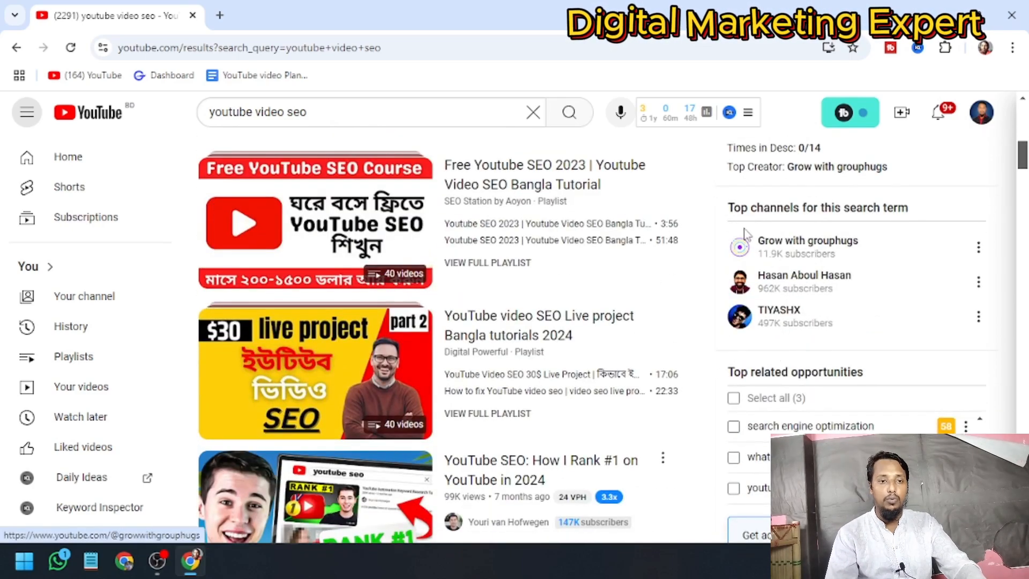
drag(735, 222, 854, 234)
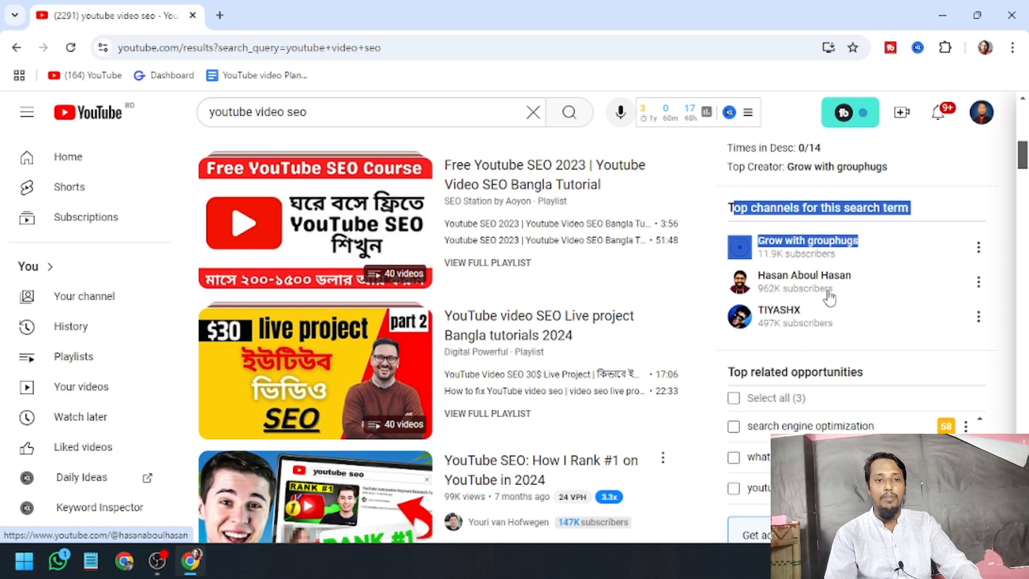
Step: Capture the top related opportunities list, outline each of its three keyword rows in red, and close the capture
scroll(793, 279, down, 4)
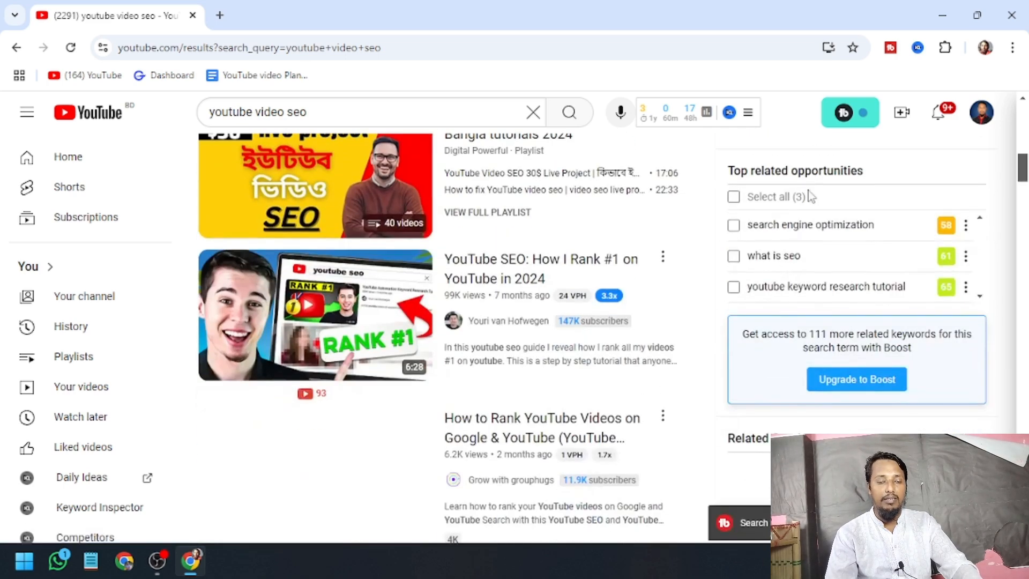
key(Print)
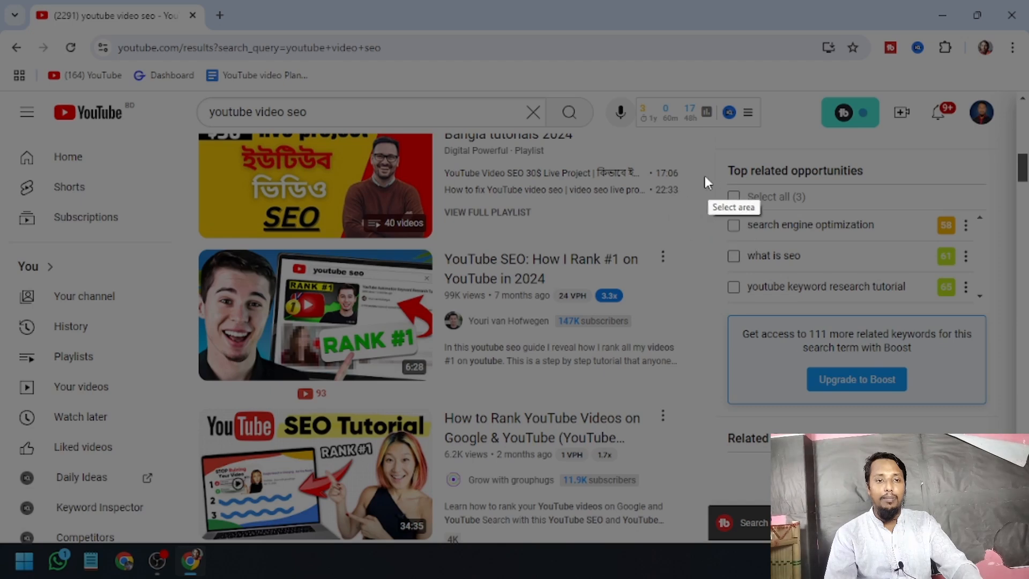
mouse_move(702, 188)
mouse_down()
mouse_move(937, 248)
mouse_move(995, 296)
mouse_move(995, 324)
mouse_up()
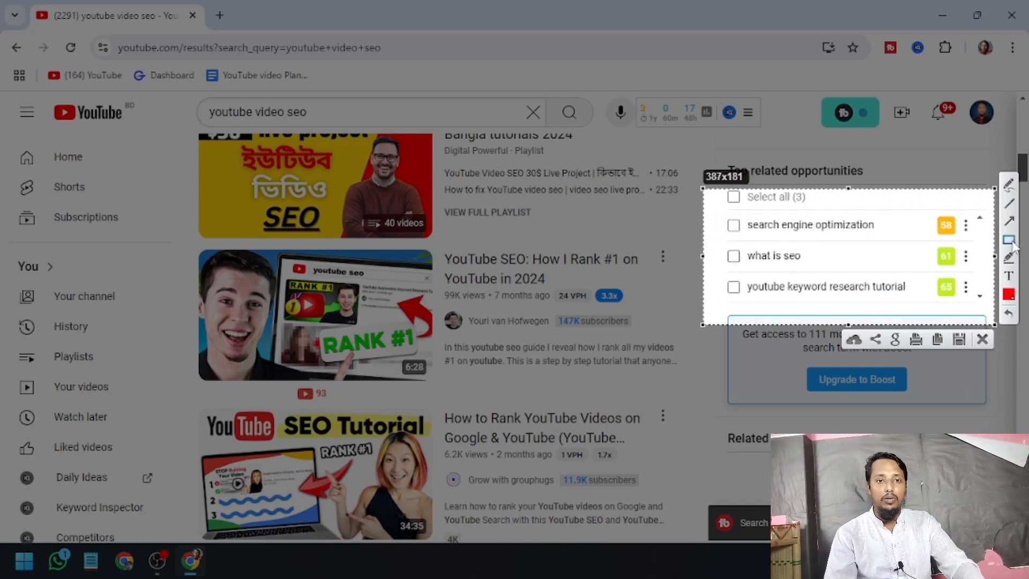
drag(717, 209, 973, 242)
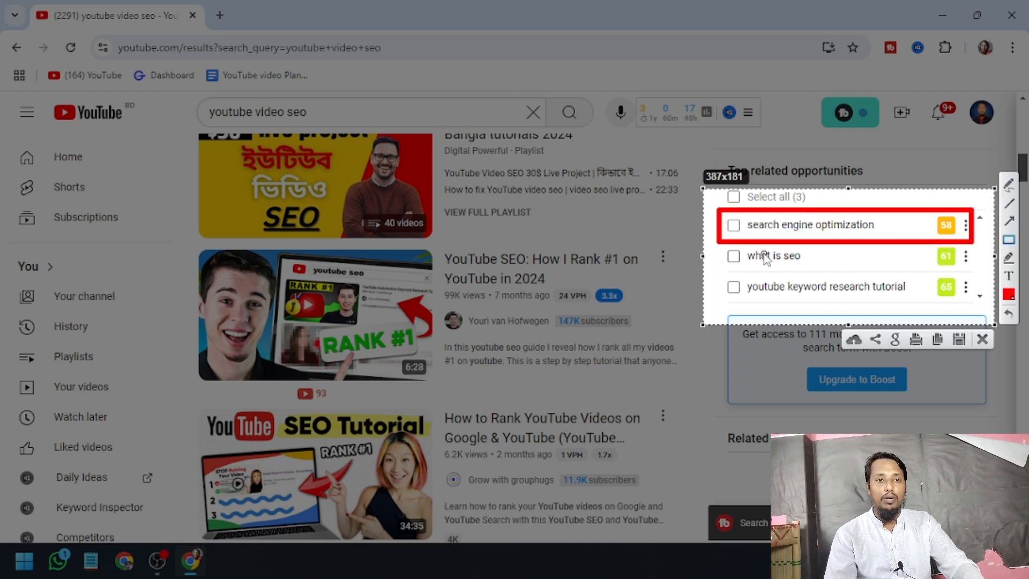
drag(697, 240, 972, 274)
drag(712, 256, 988, 306)
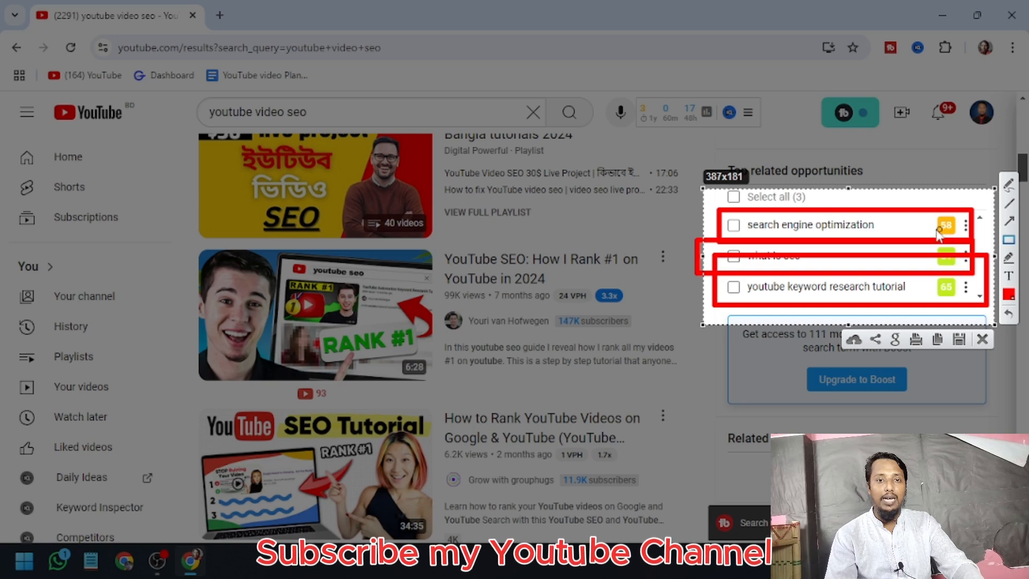
click(983, 340)
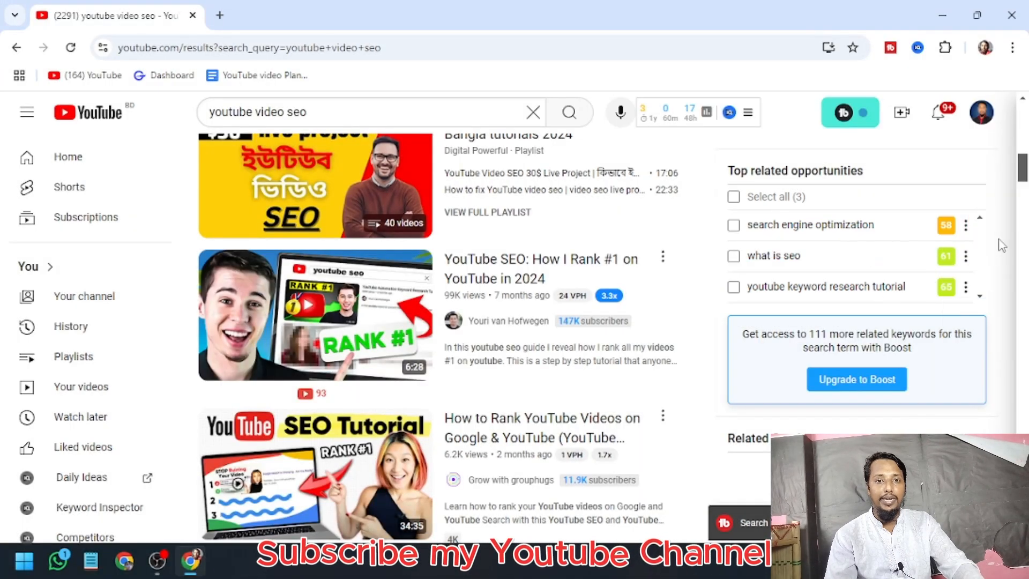
Step: Select the related keyword "what is seo" and show the keyword score in Search Explorer
click(734, 256)
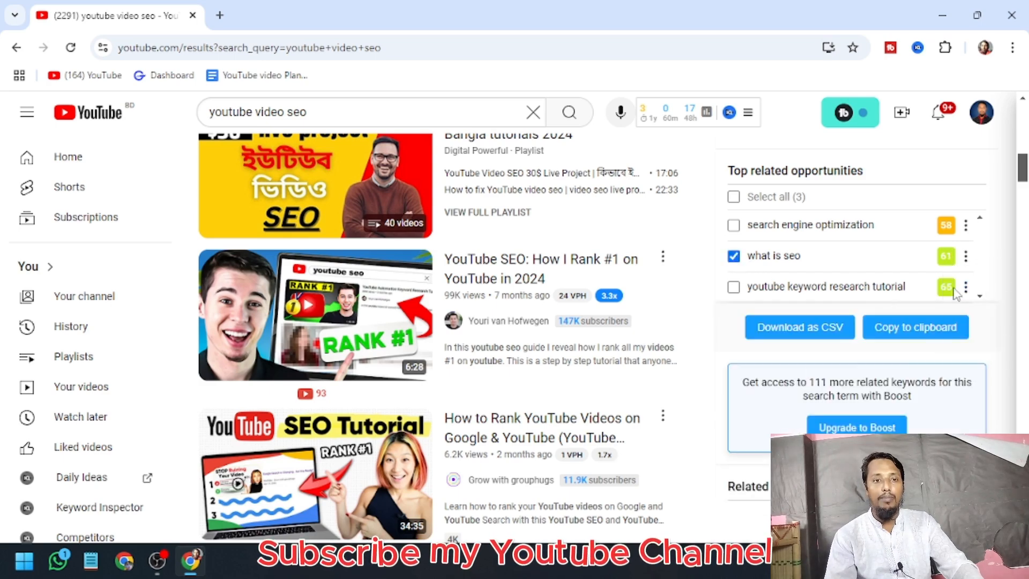
scroll(869, 289, down, 4)
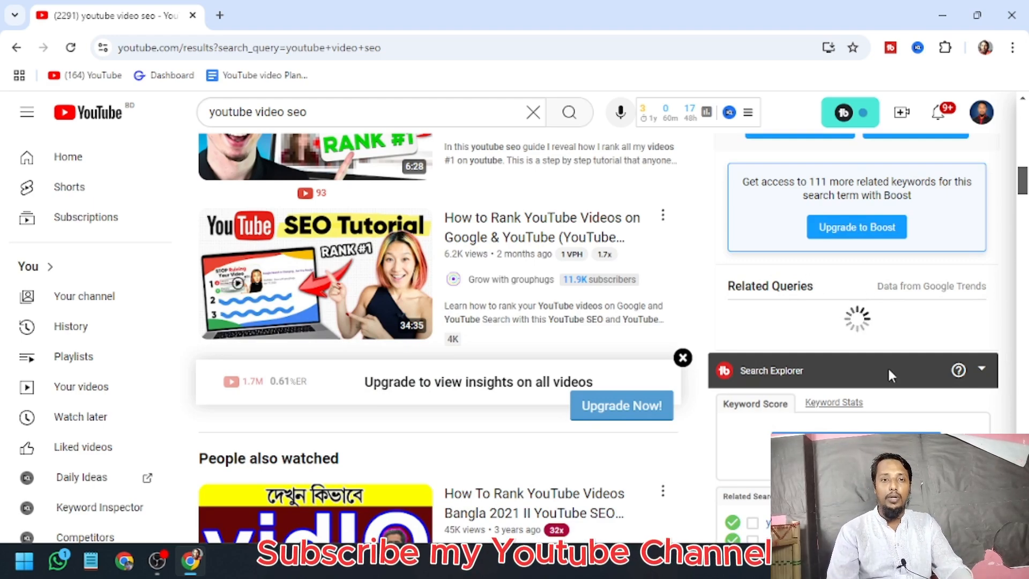
scroll(887, 365, up, 4)
scroll(887, 373, down, 7)
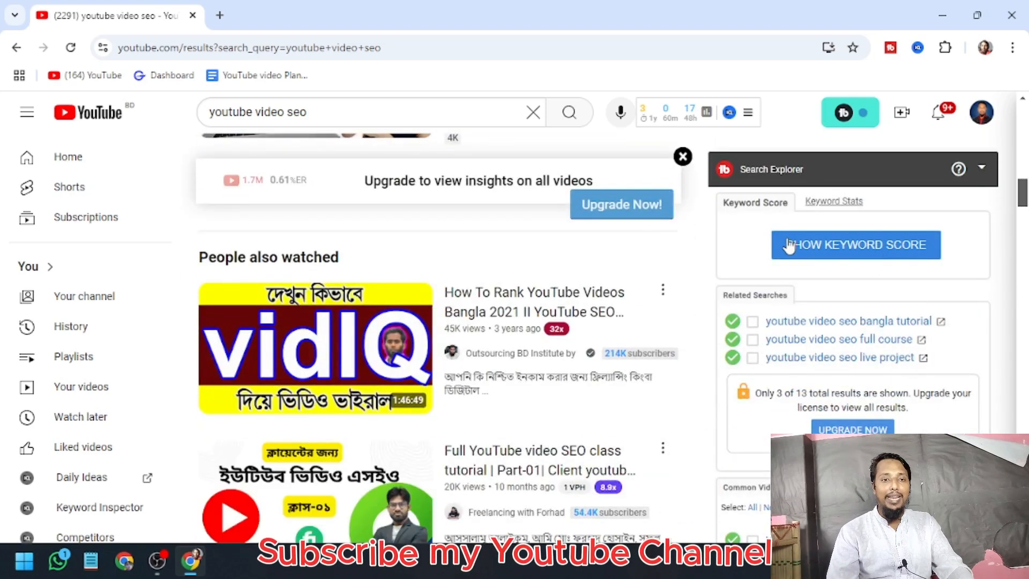
click(831, 260)
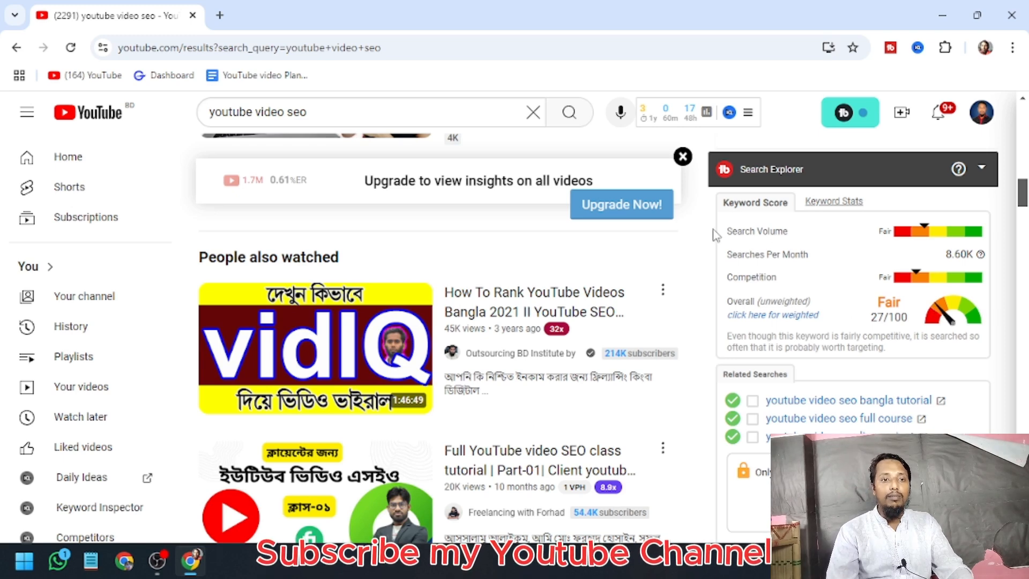
Step: Highlight the Search Volume, Competition and Searches Per Month entries of the keyword score to examine them
drag(725, 231, 903, 230)
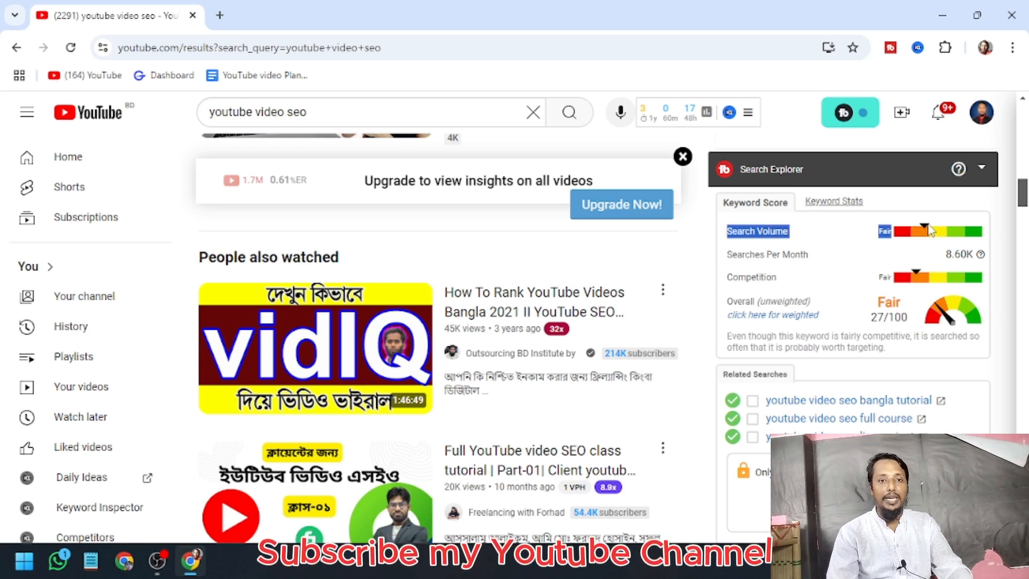
drag(739, 279, 944, 300)
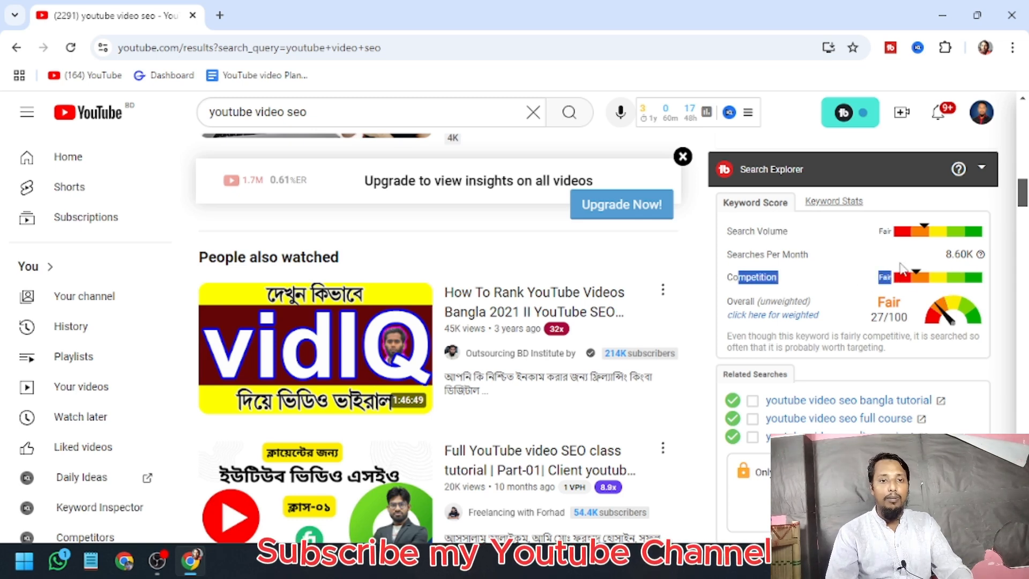
click(875, 260)
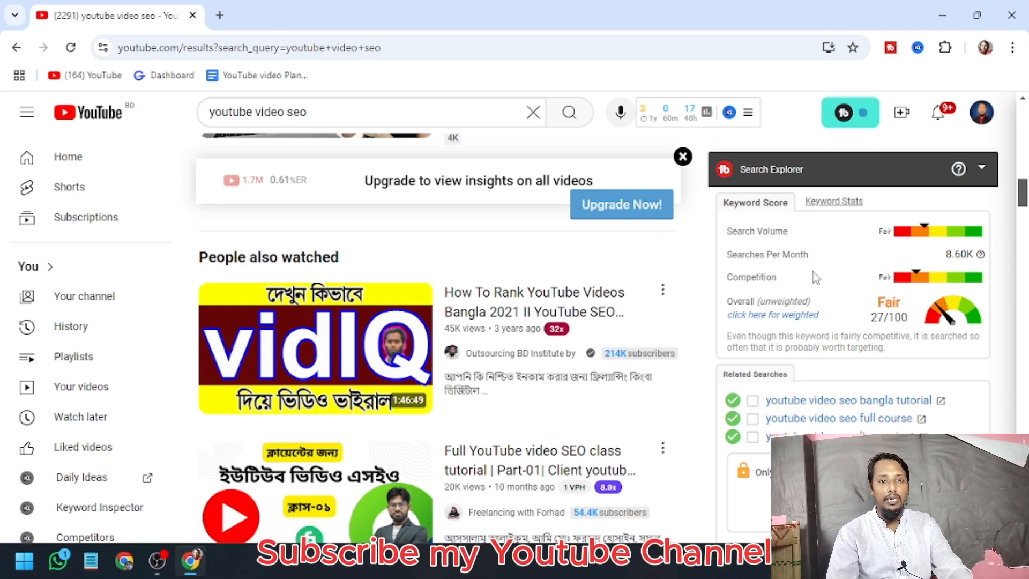
drag(944, 255, 953, 278)
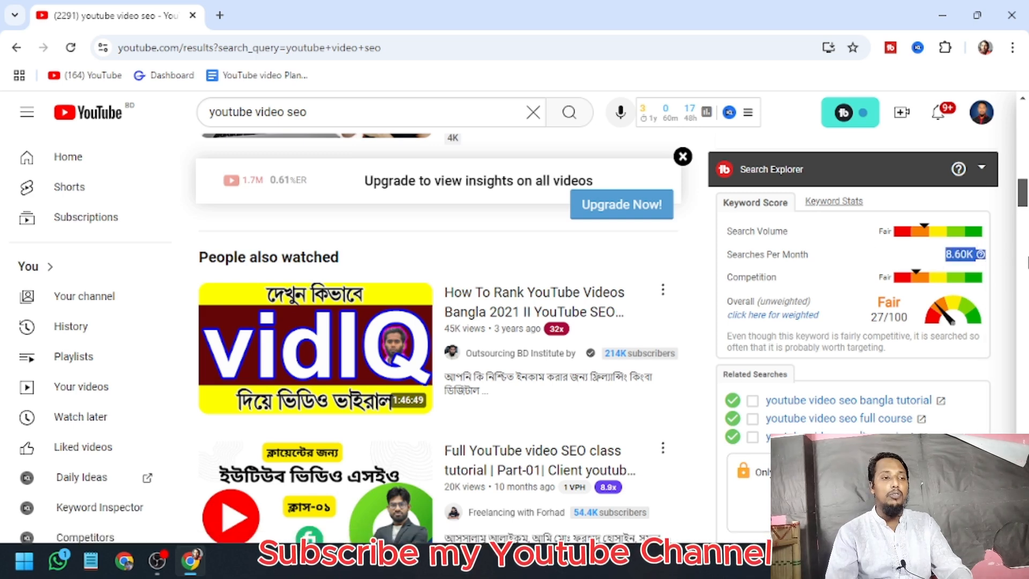
click(968, 257)
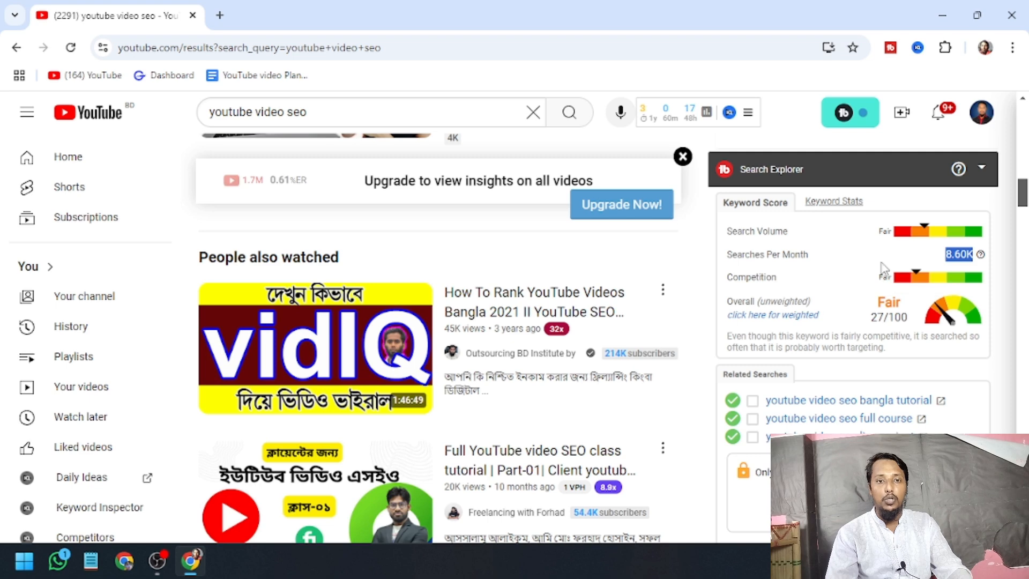
drag(726, 255, 844, 260)
click(832, 316)
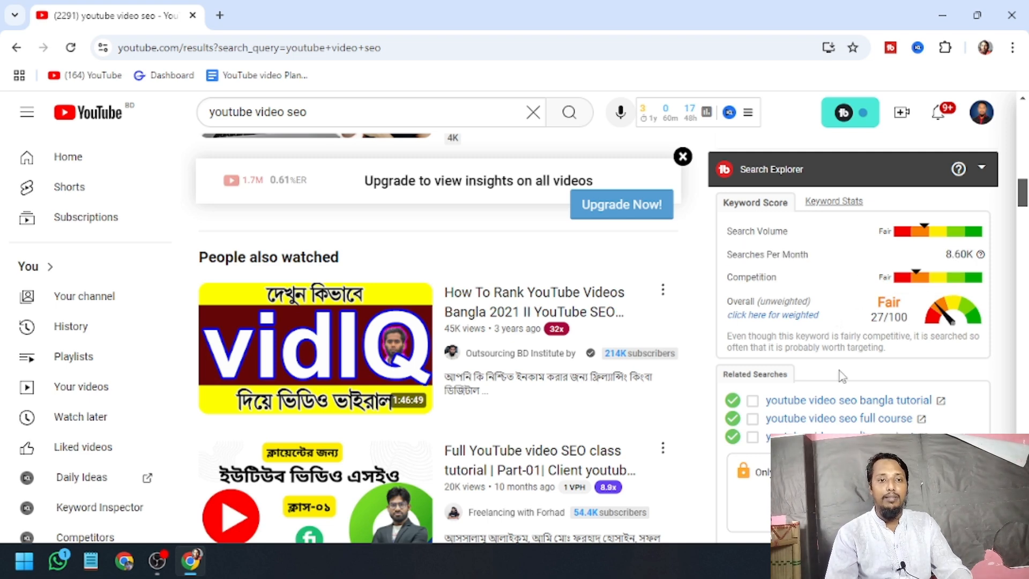
Step: Compare the vidIQ overall score with the overall keyword score in Search Explorer
scroll(904, 320, down, 5)
scroll(904, 320, up, 5)
scroll(879, 317, up, 6)
right_click(839, 323)
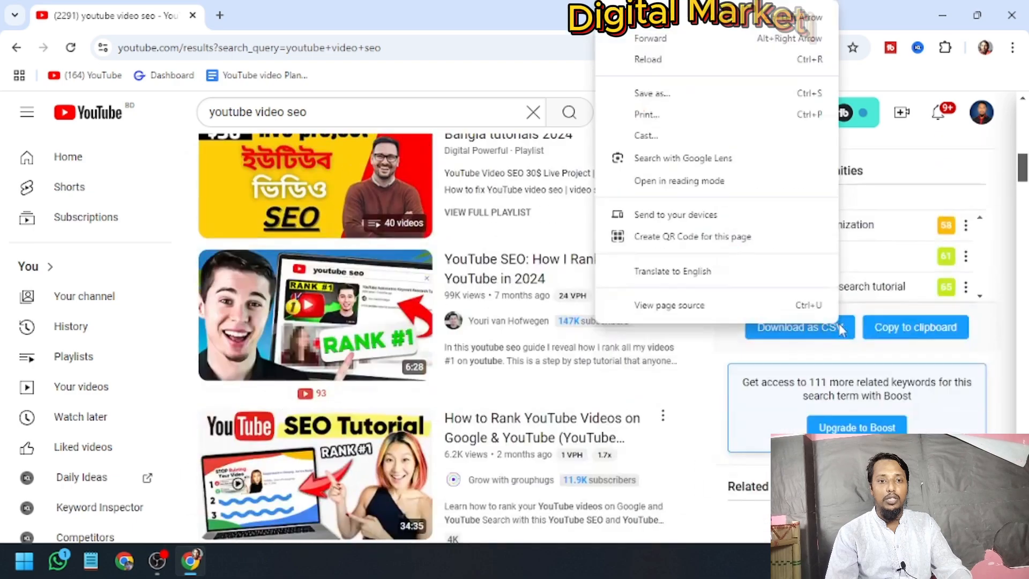
click(947, 349)
scroll(796, 242, up, 8)
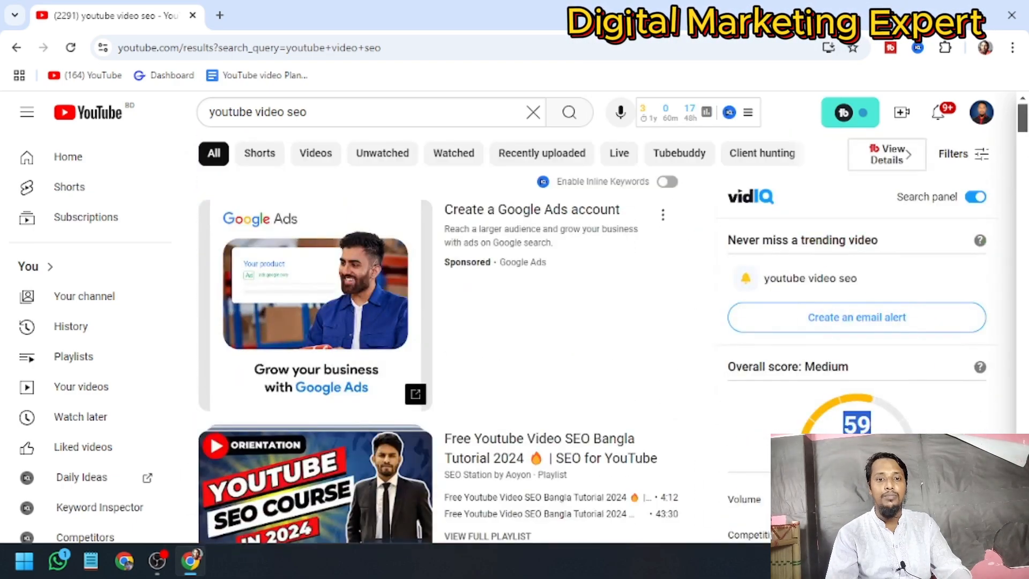
scroll(890, 429, down, 10)
scroll(852, 407, down, 3)
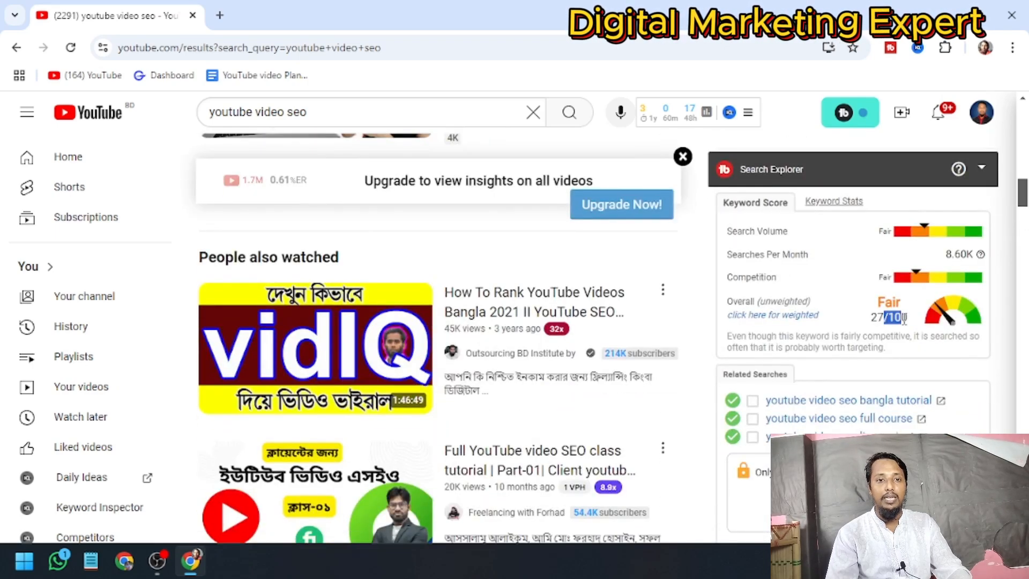
Step: Review the Search Explorer related searches and highlight "youtube video seo bangla tutorial" and "youtube video seo full course"
scroll(882, 283, down, 3)
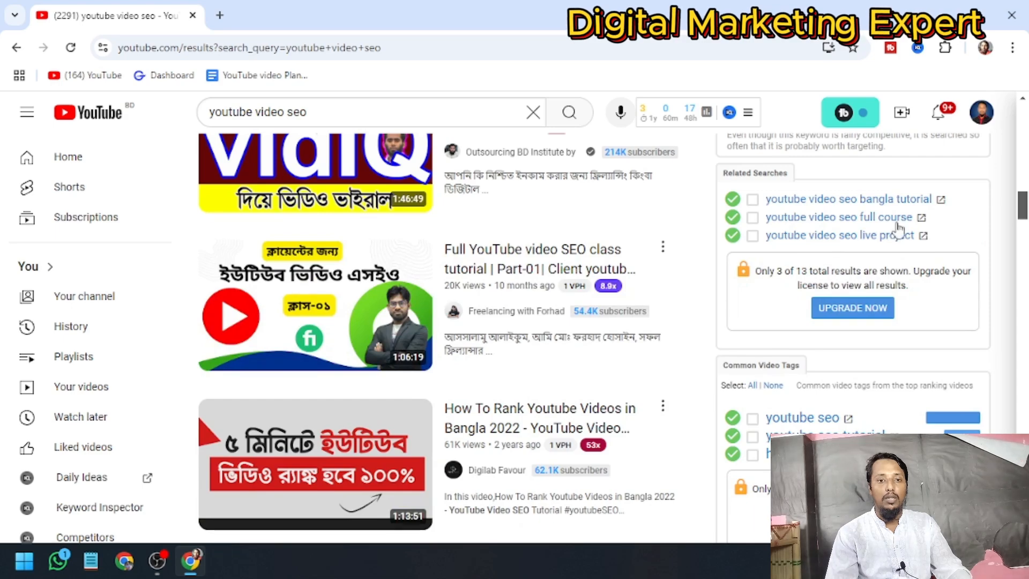
scroll(889, 300, up, 6)
scroll(898, 320, down, 7)
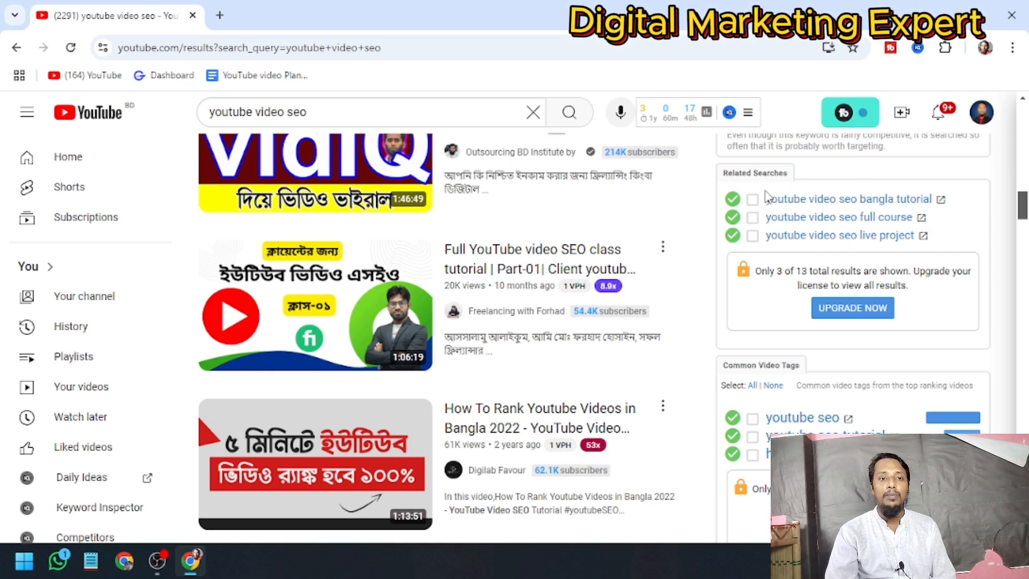
drag(766, 196, 962, 218)
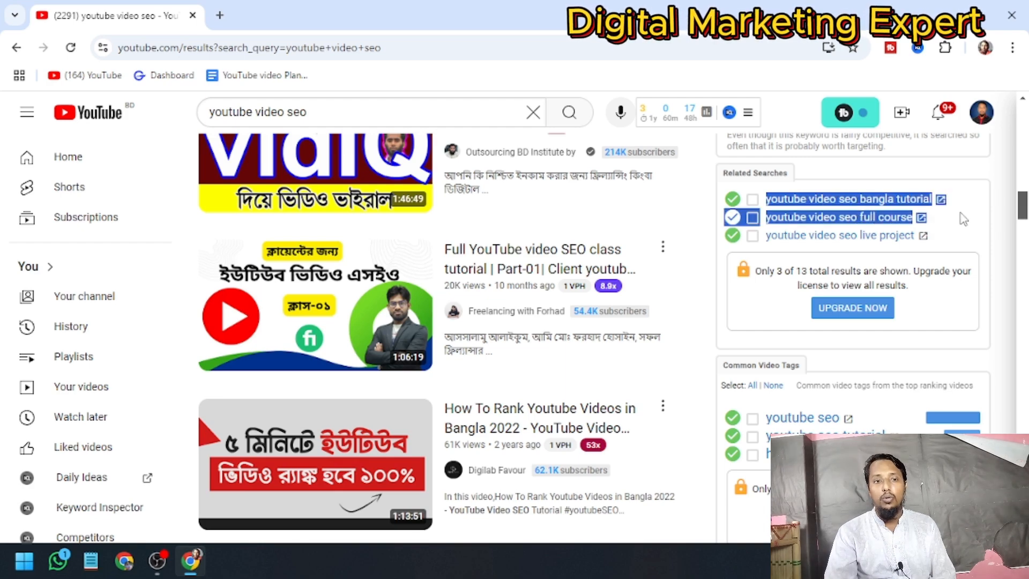
Step: Outline the listed Common Video Tags and their frequency bars with red rectangles on a screen capture, then discard the capture
scroll(817, 365, down, 3)
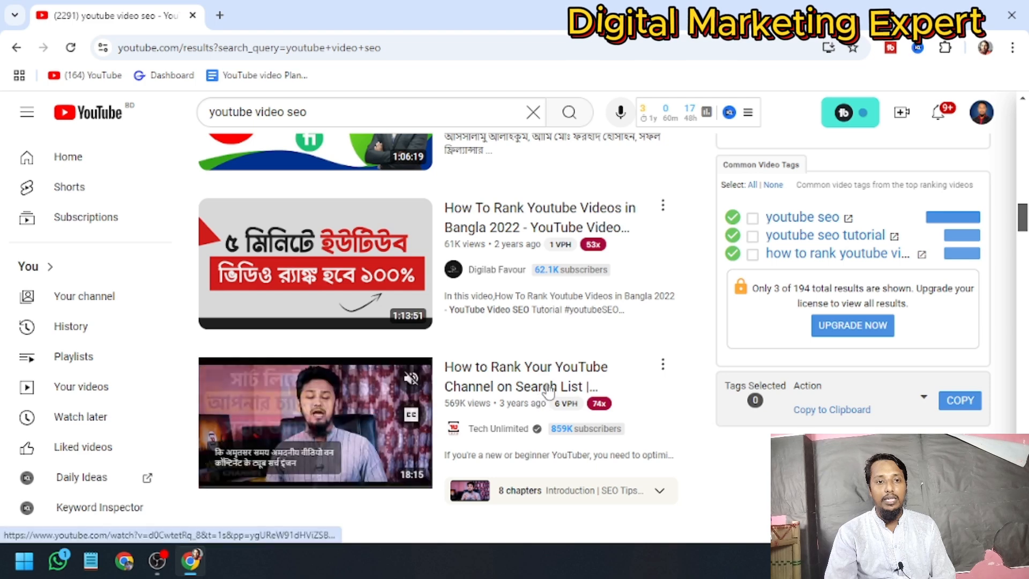
key(Print)
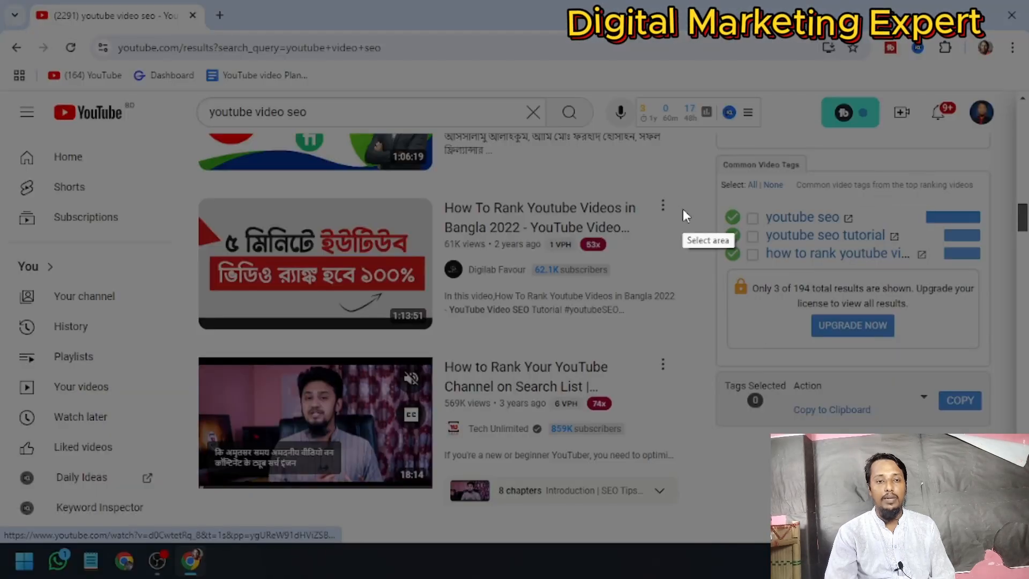
drag(673, 177, 1006, 303)
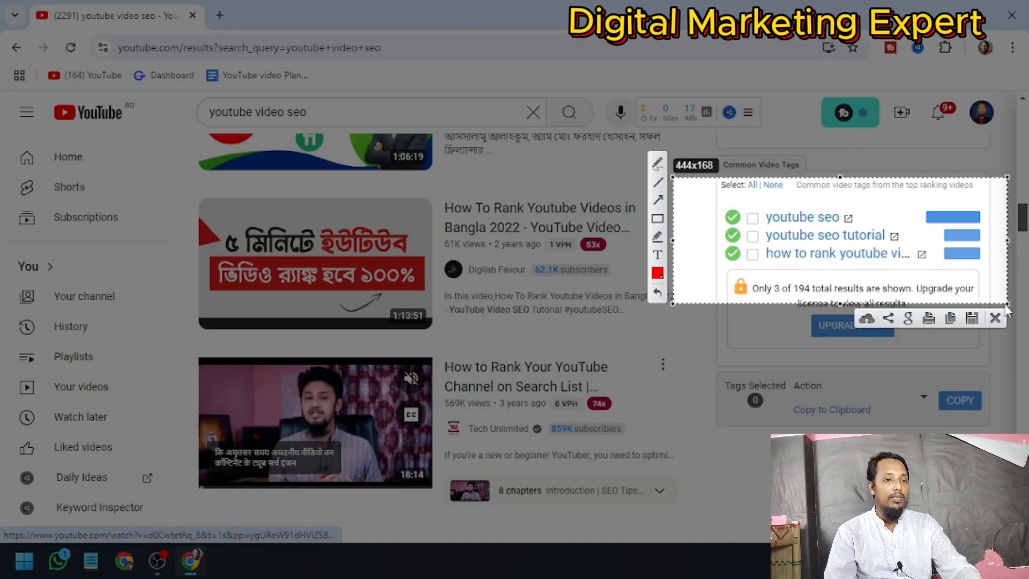
click(656, 219)
mouse_move(762, 202)
mouse_down()
mouse_move(959, 270)
mouse_move(1000, 267)
mouse_up()
mouse_move(913, 203)
mouse_down()
mouse_move(1007, 240)
mouse_move(998, 227)
mouse_up()
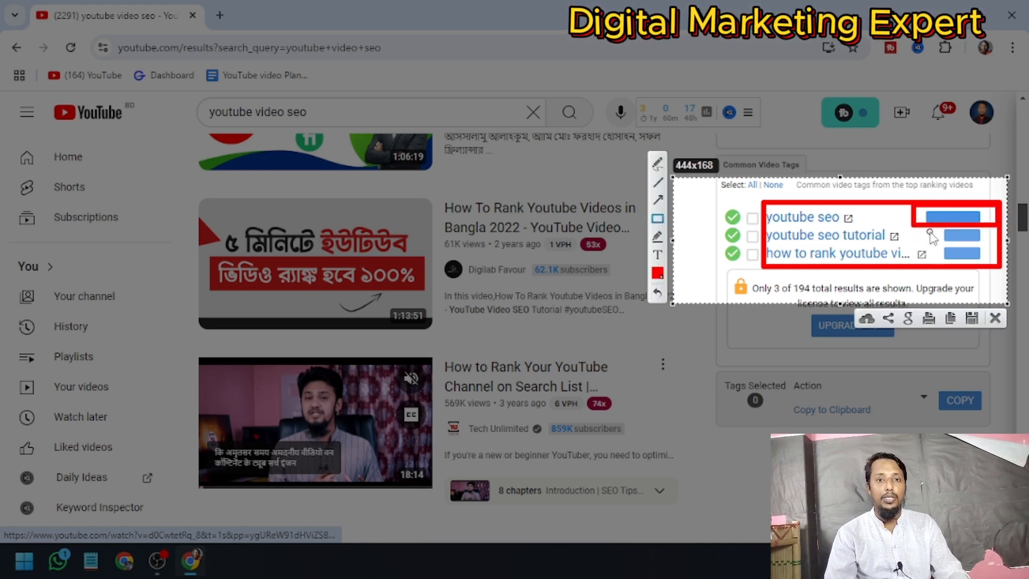
drag(930, 232, 997, 267)
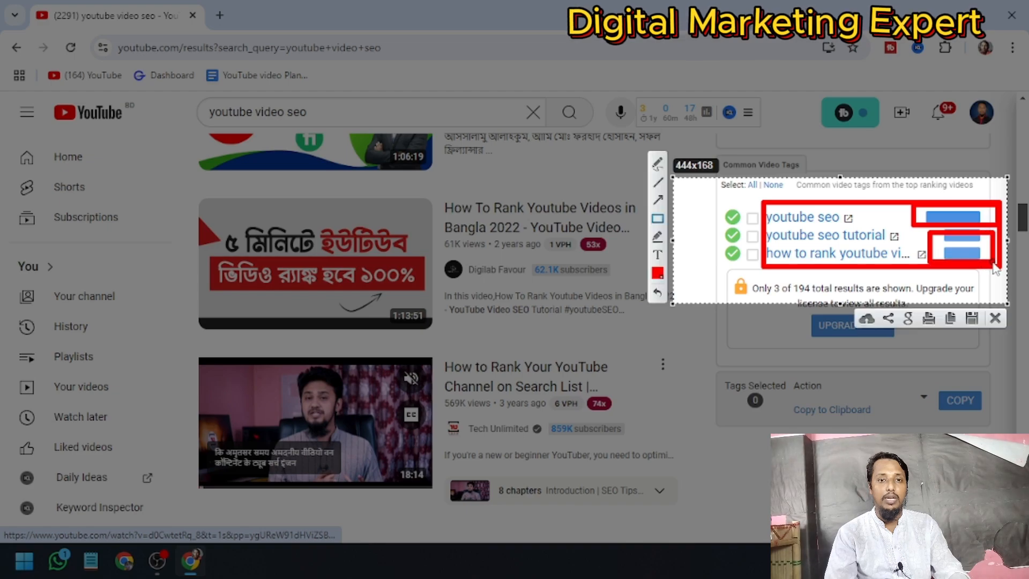
click(995, 318)
Step: Examine the "youtube video seo" results together with the vidIQ overall score, volume, competition and Search Explorer keyword score
scroll(730, 413, down, 5)
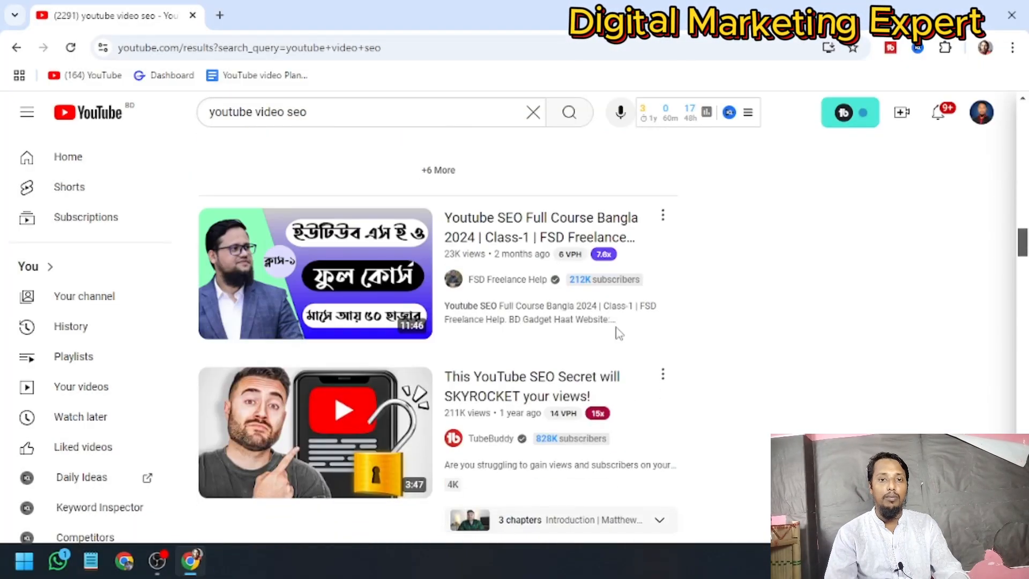
scroll(754, 360, down, 5)
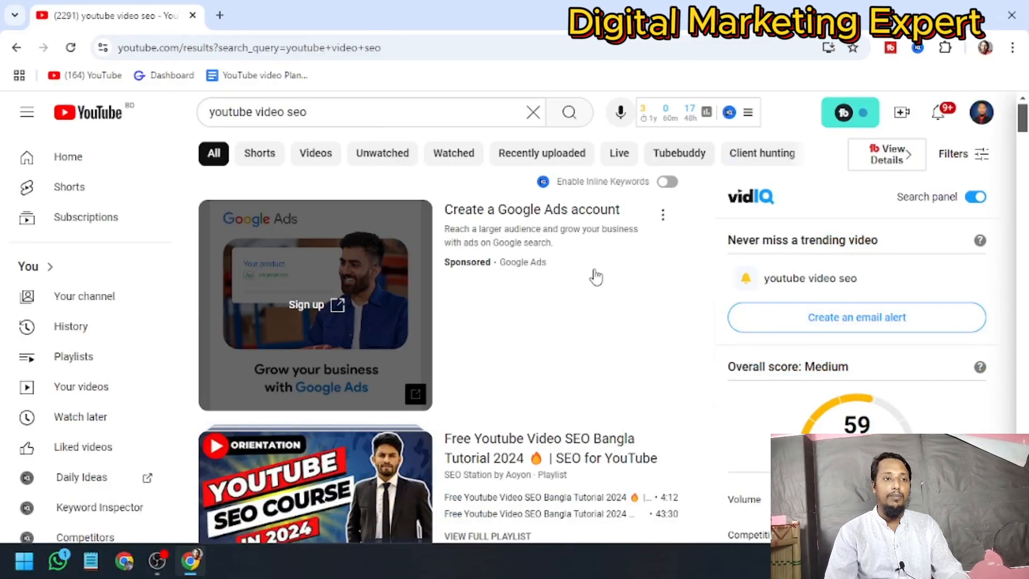
scroll(593, 275, down, 3)
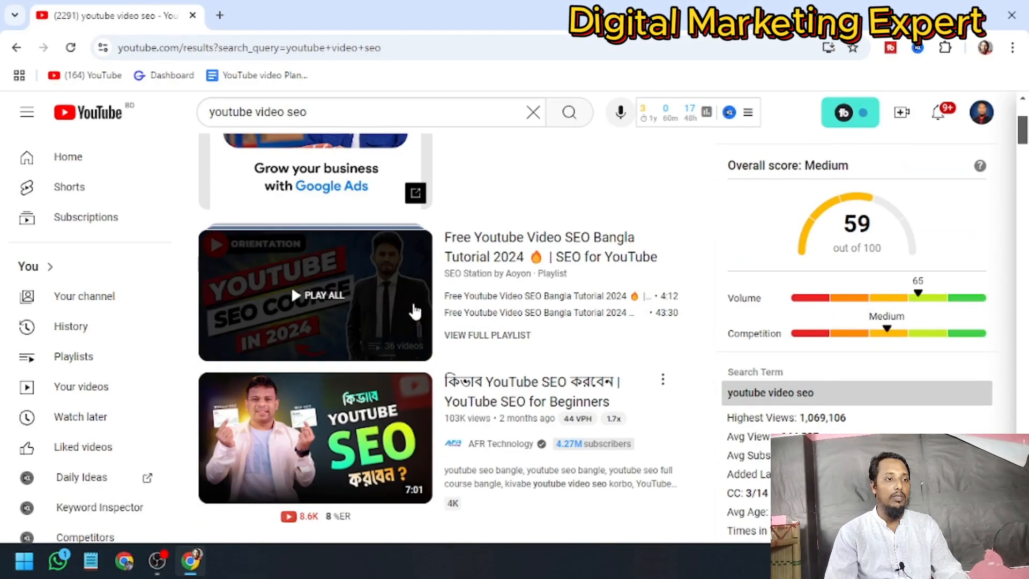
scroll(413, 313, down, 3)
scroll(386, 476, down, 6)
scroll(480, 335, up, 10)
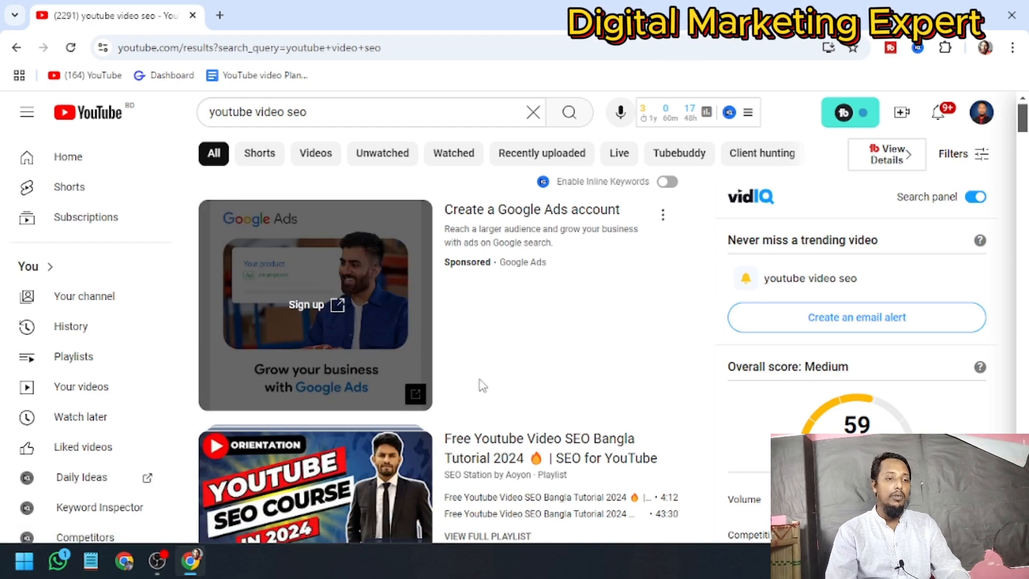
scroll(482, 385, down, 4)
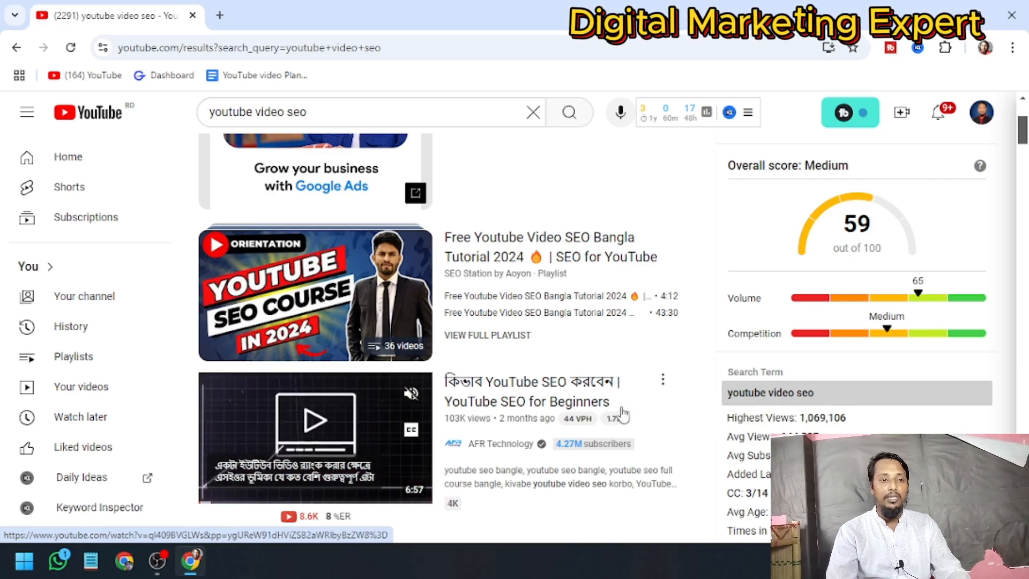
scroll(627, 415, down, 12)
scroll(632, 416, up, 15)
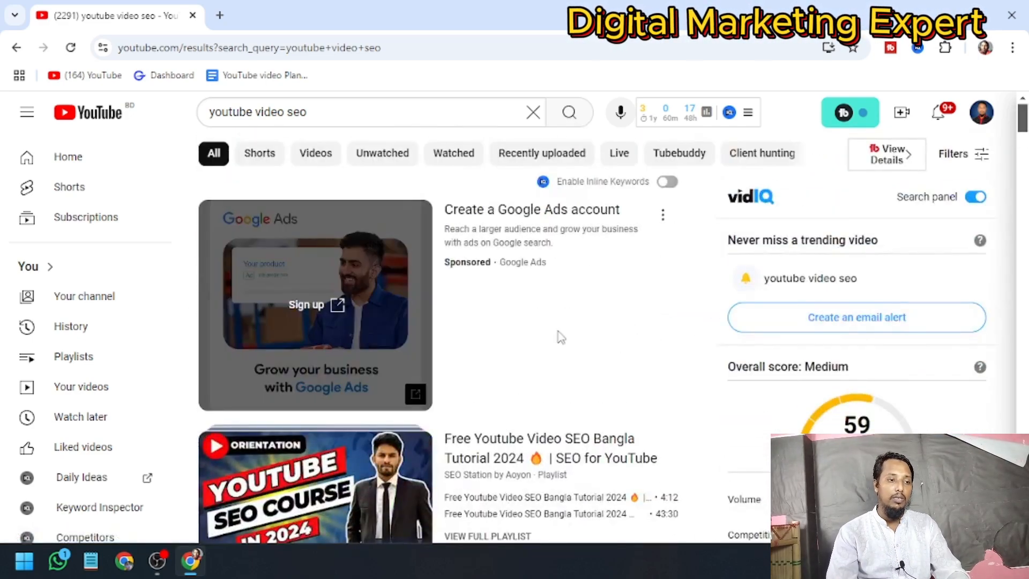
scroll(560, 337, down, 12)
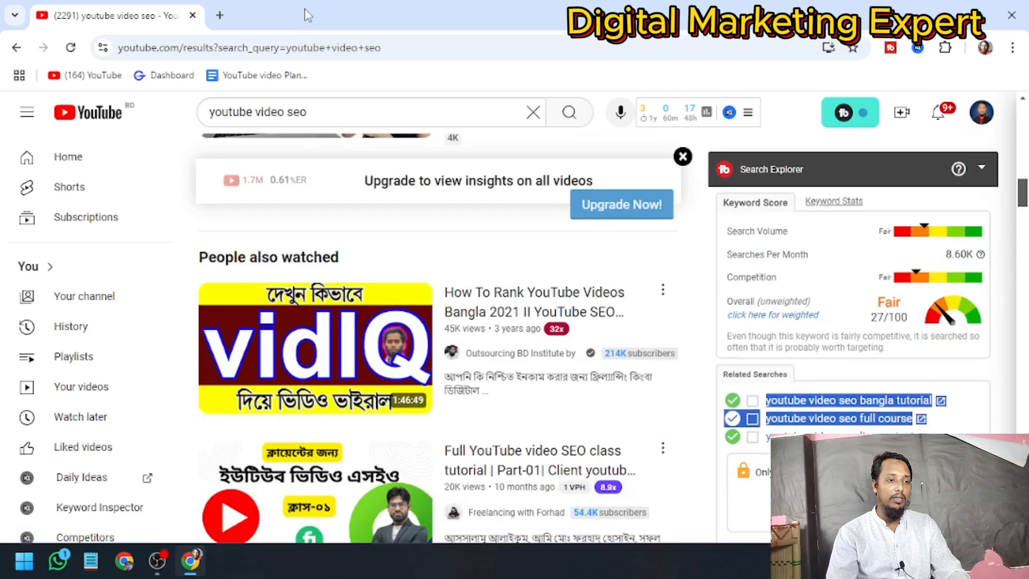
Step: Open google.com in a new browser tab
click(220, 15)
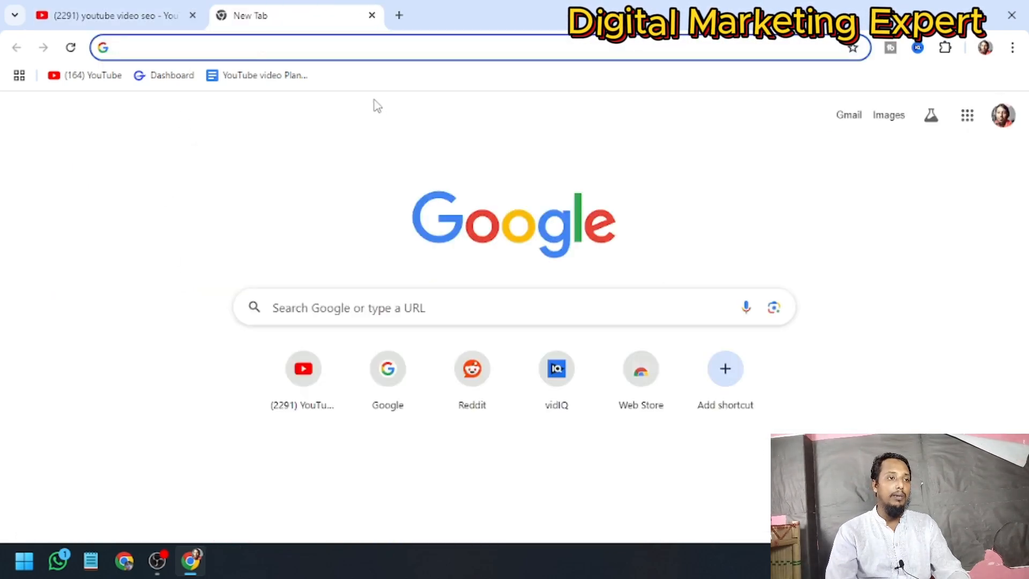
text(goog)
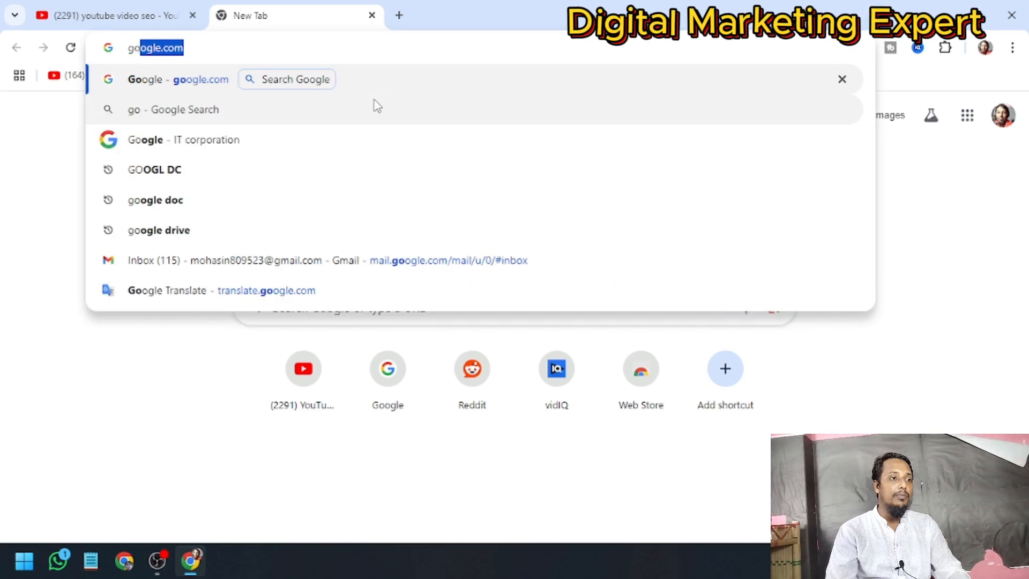
text(le)
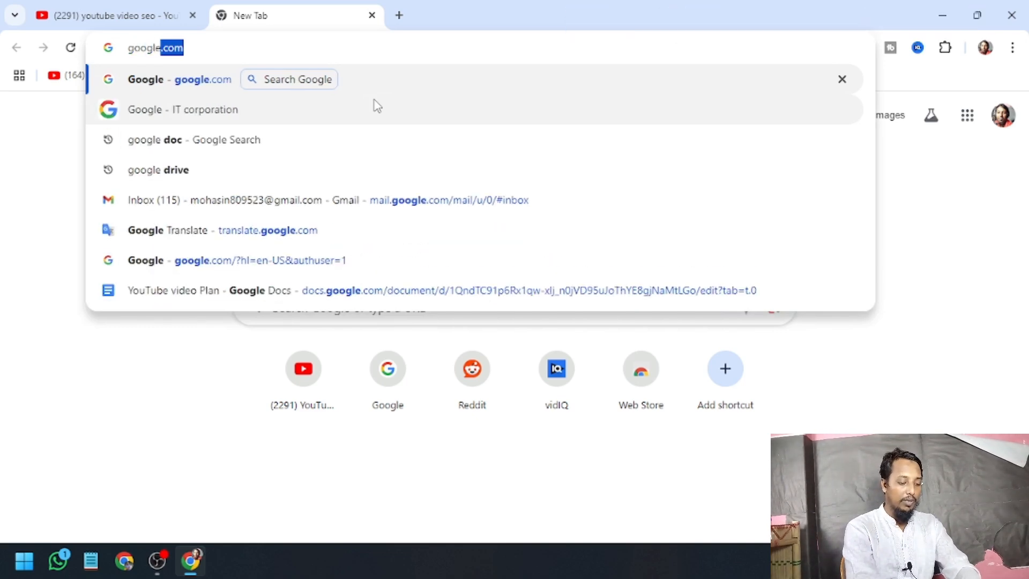
key(Return)
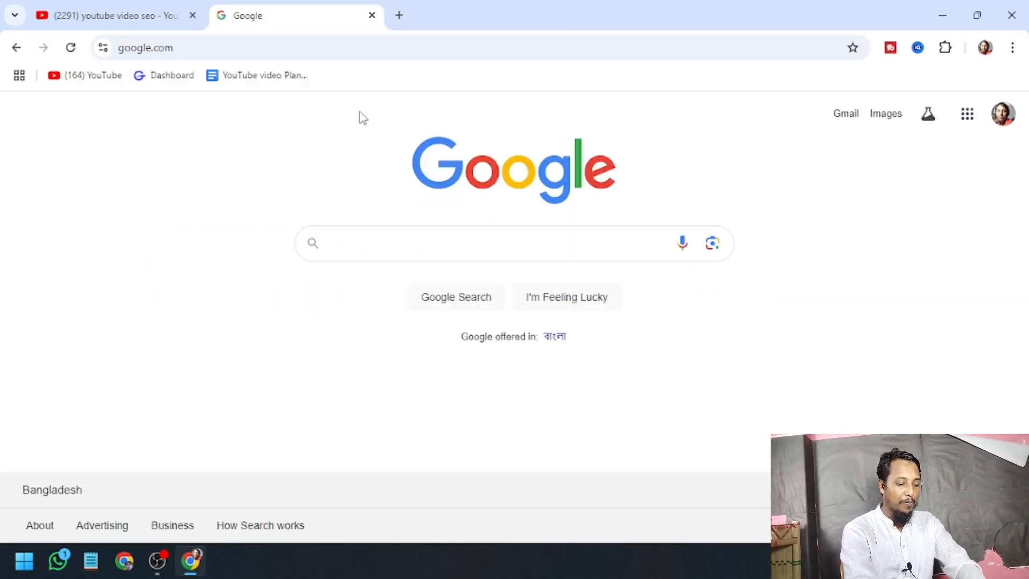
Step: Enter "youtube" in the Google search field to show its search suggestions without running the search
click(334, 245)
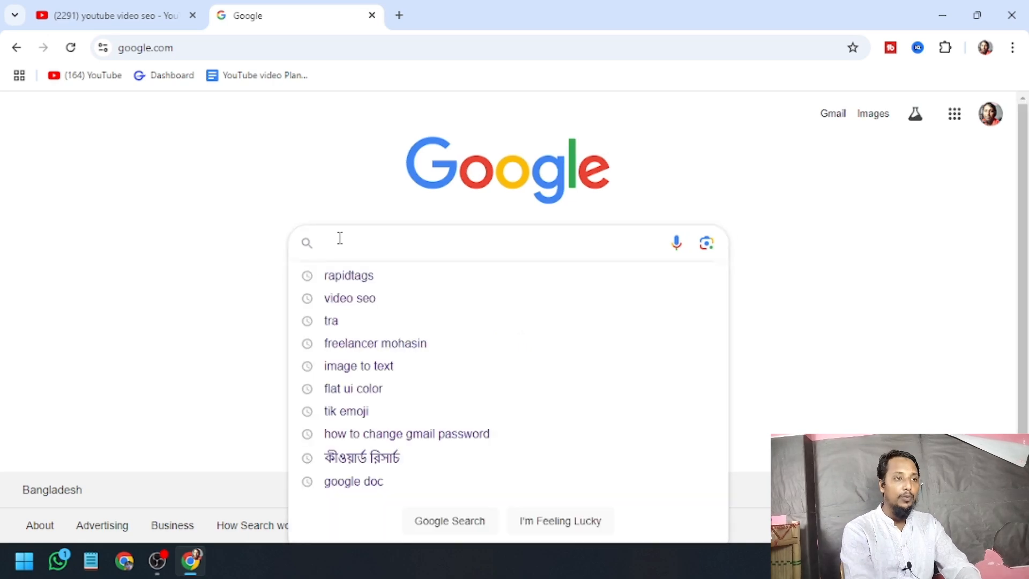
click(235, 278)
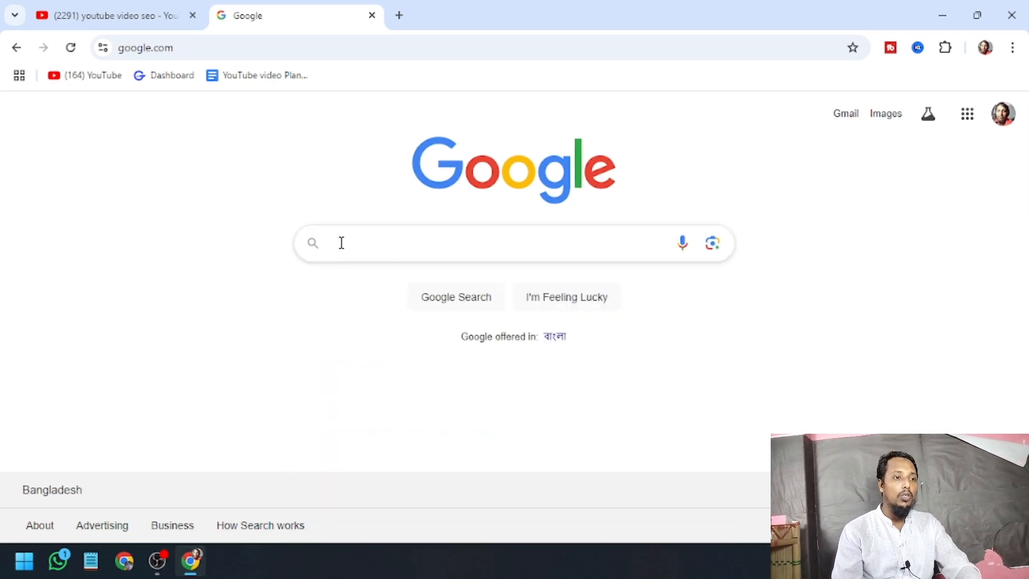
click(341, 242)
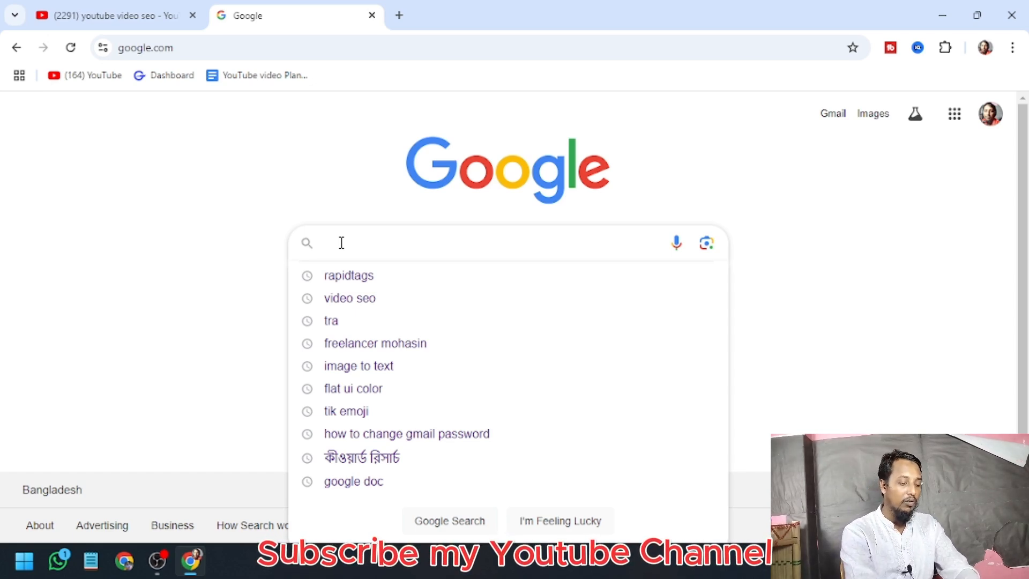
text(youtu)
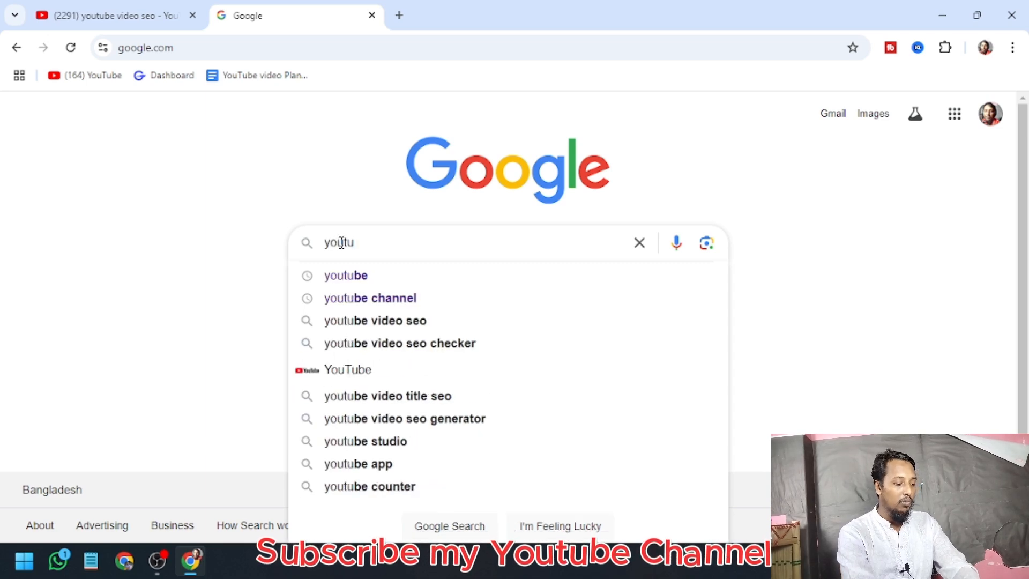
text(be)
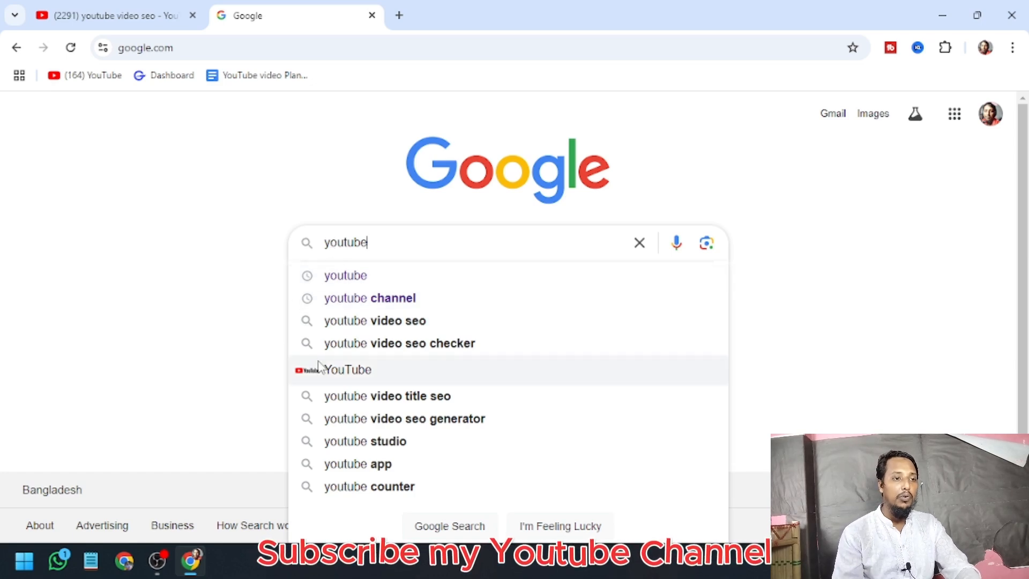
Step: Outline the Google suggestions for "youtube" with a red rectangle on a screen capture, then discard the capture
key(Print)
drag(227, 234, 681, 510)
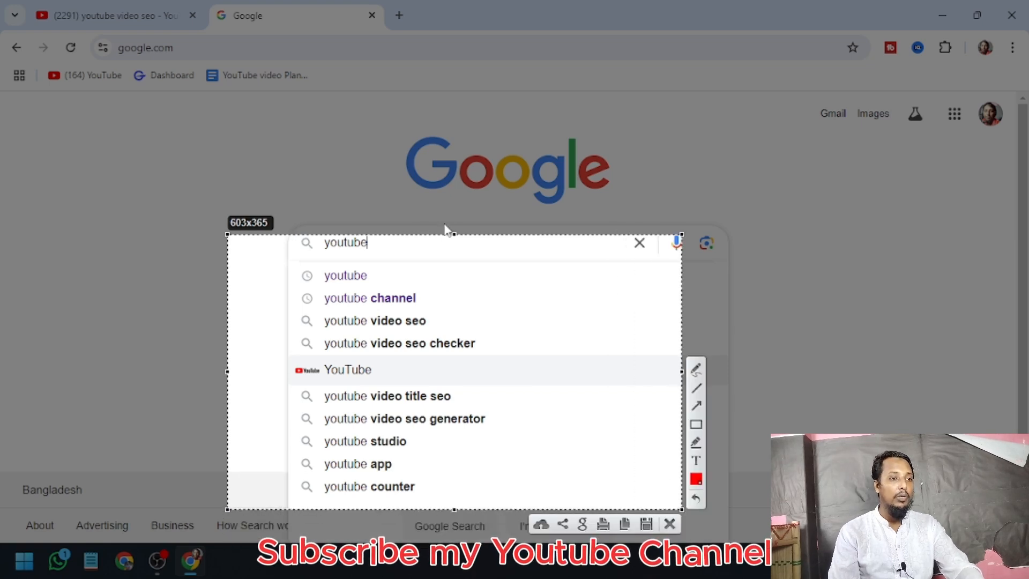
click(696, 424)
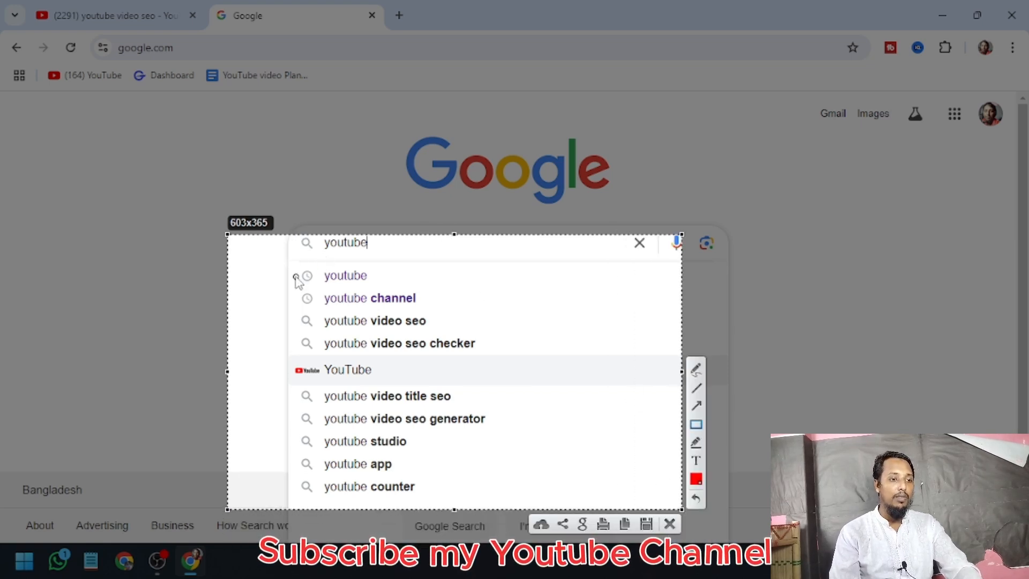
mouse_move(292, 265)
mouse_down()
mouse_move(425, 288)
mouse_move(474, 458)
mouse_move(474, 502)
mouse_up()
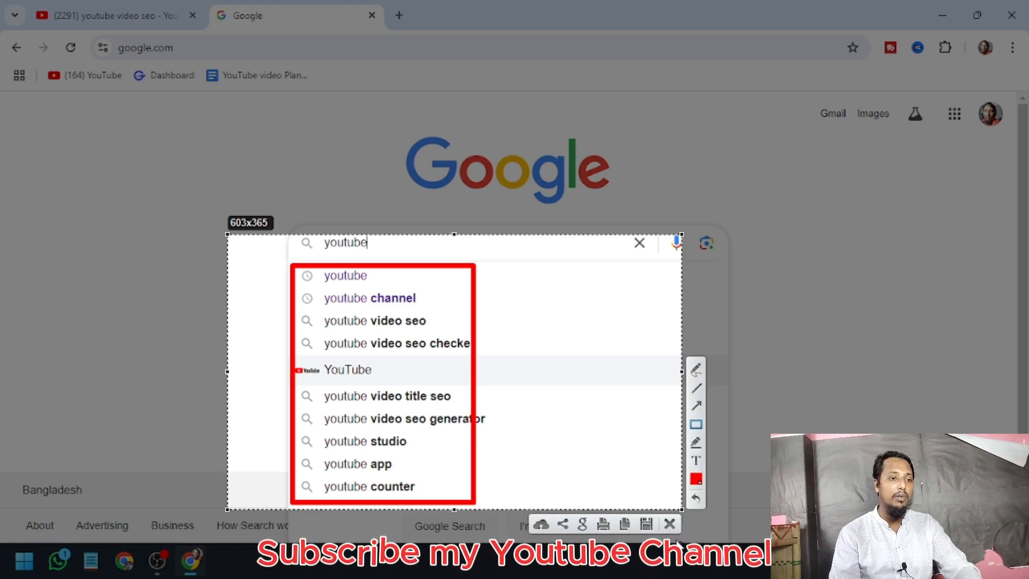
click(670, 524)
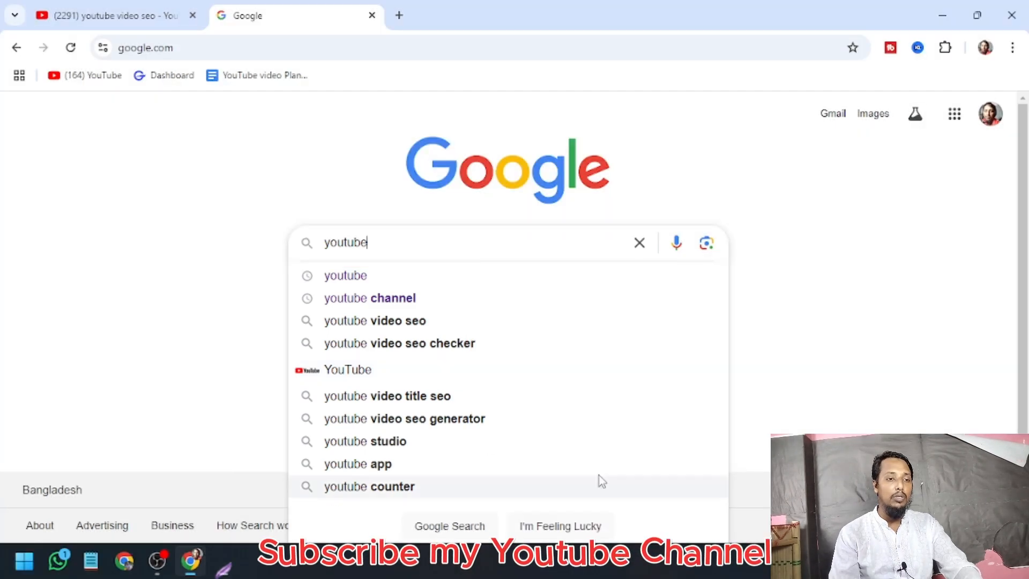
Step: Extend the Google query to "youtube video" and frame its suggestions in a temporary screen capture
text(v)
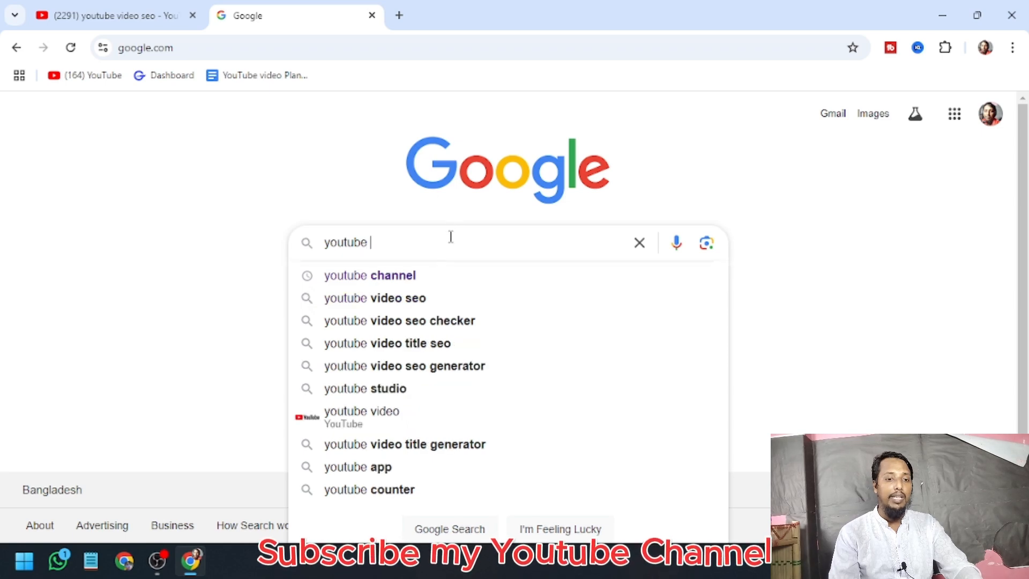
text(ideo)
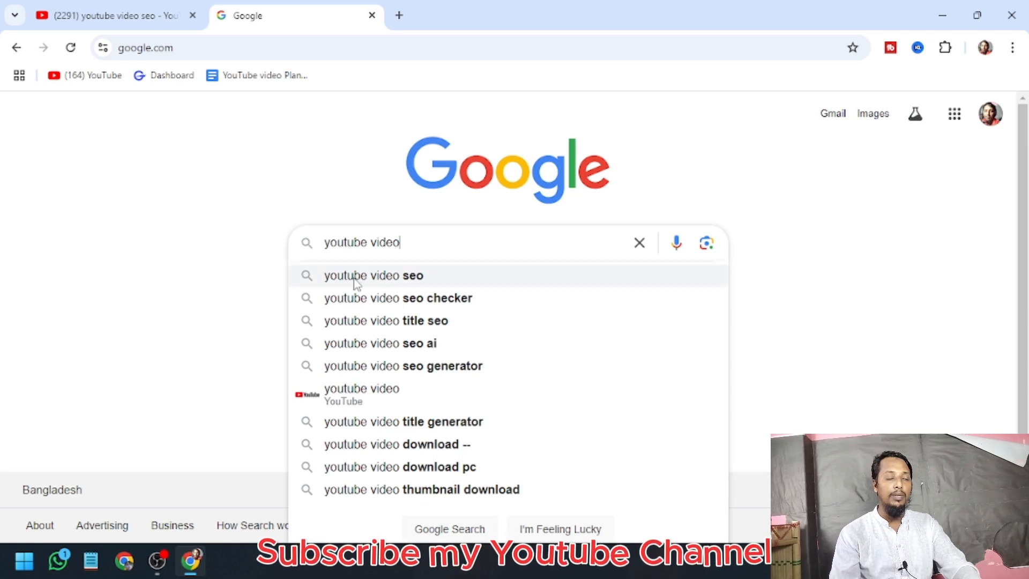
key(Print)
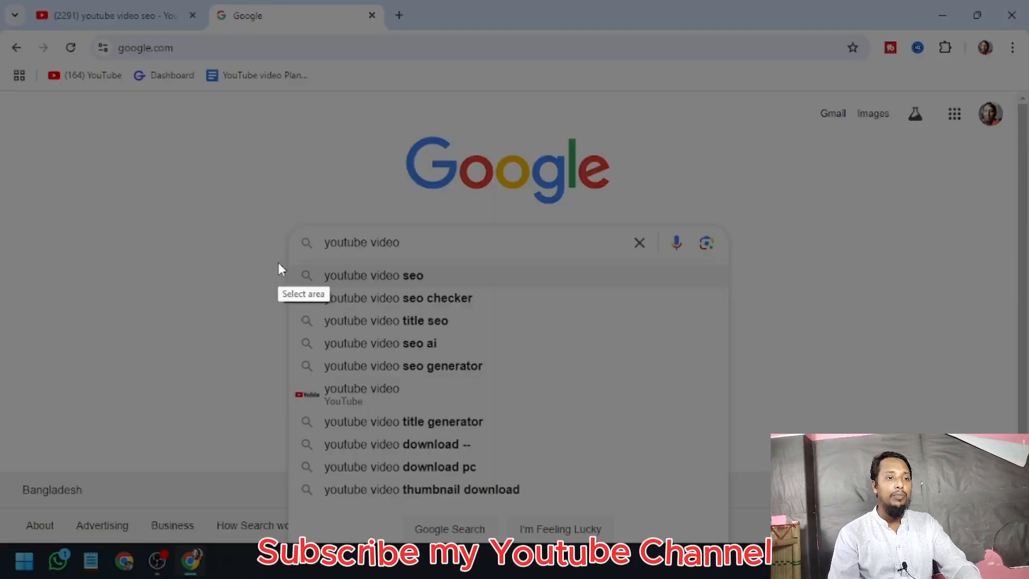
drag(277, 262, 544, 501)
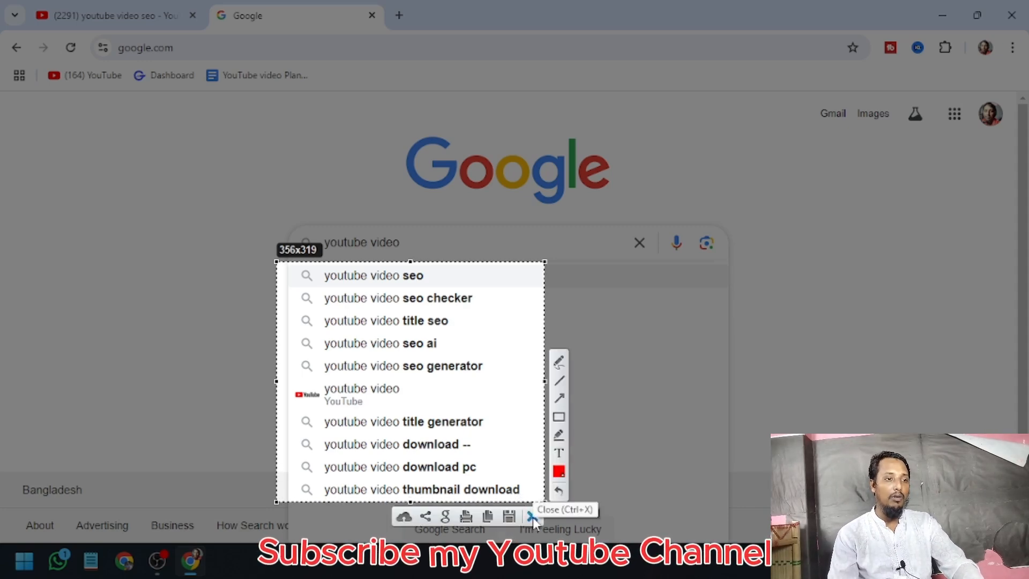
click(532, 517)
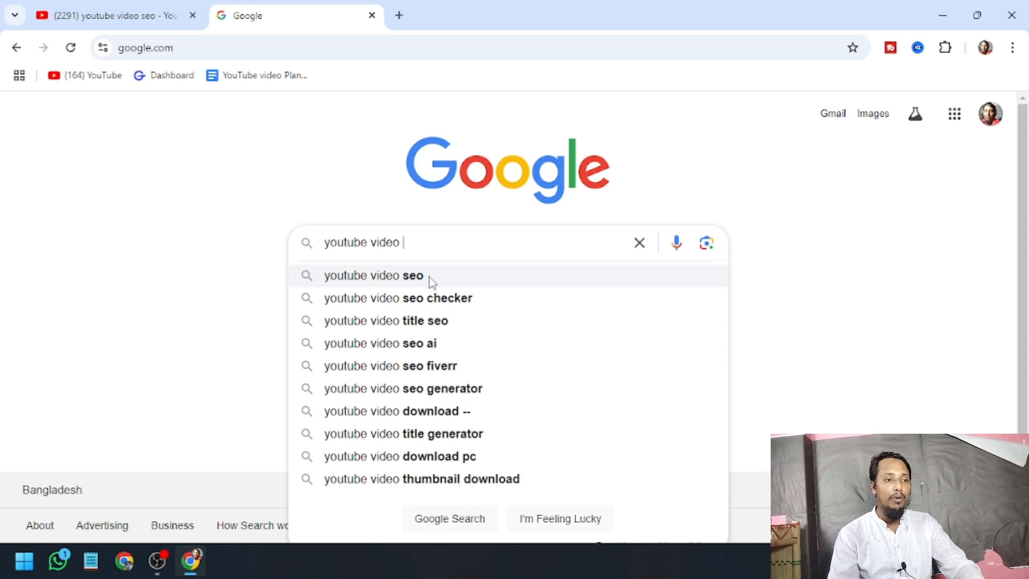
Step: Extend the Google query to "youtube video seo", frame its suggestions in a temporary screen capture and show the suggestion list again
text(seo)
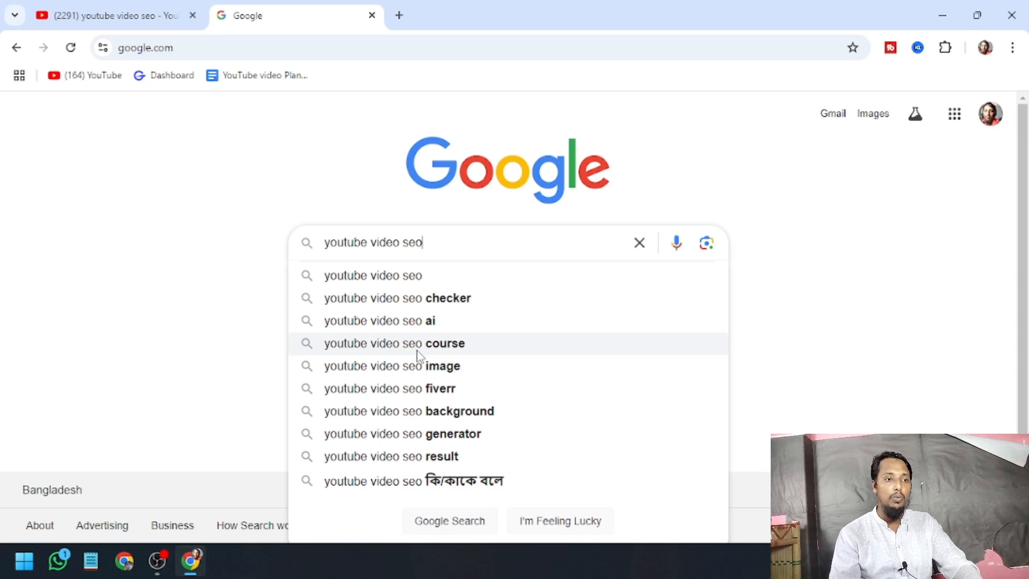
key(Print)
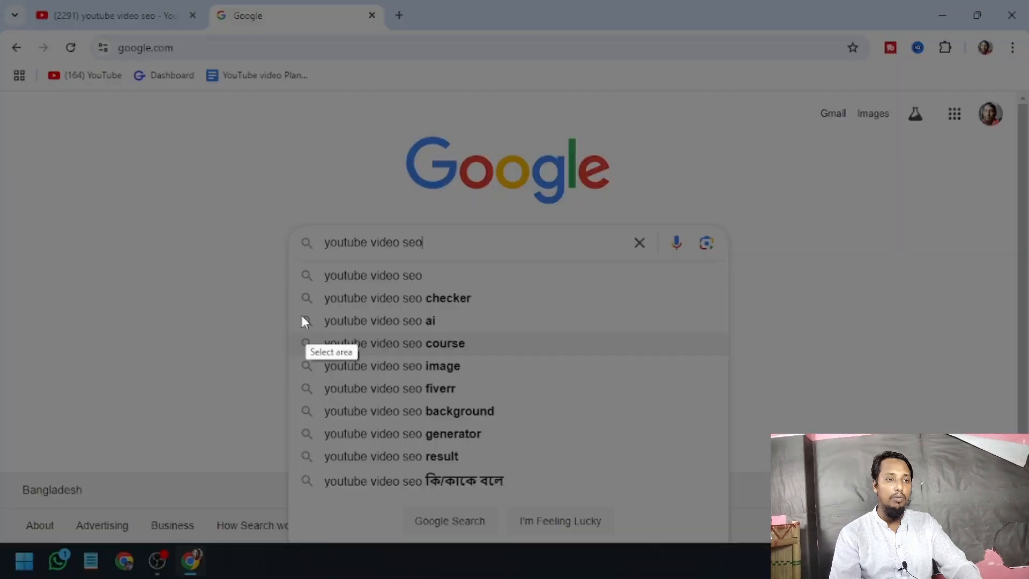
drag(220, 220, 631, 493)
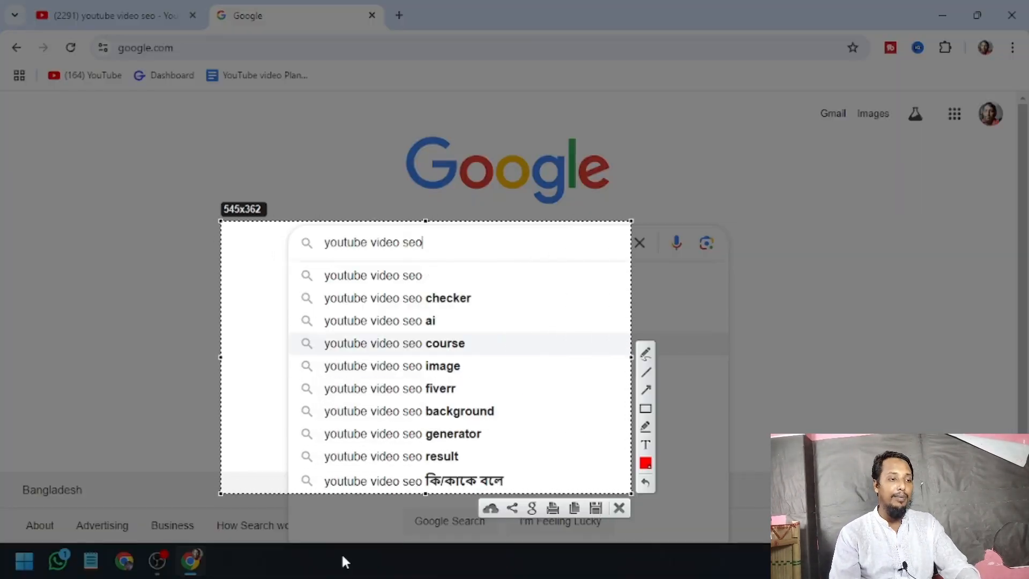
click(620, 507)
click(255, 283)
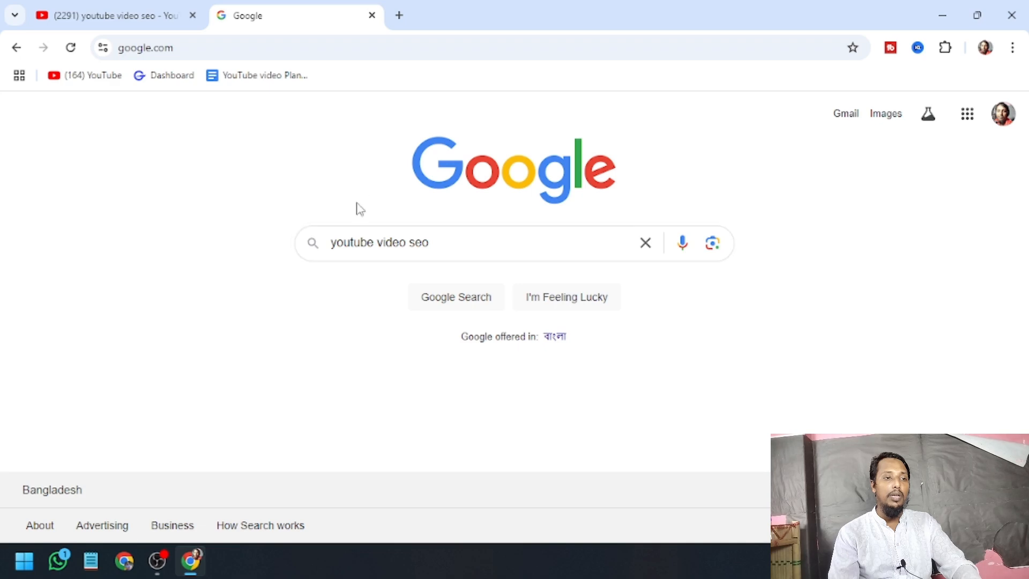
click(436, 239)
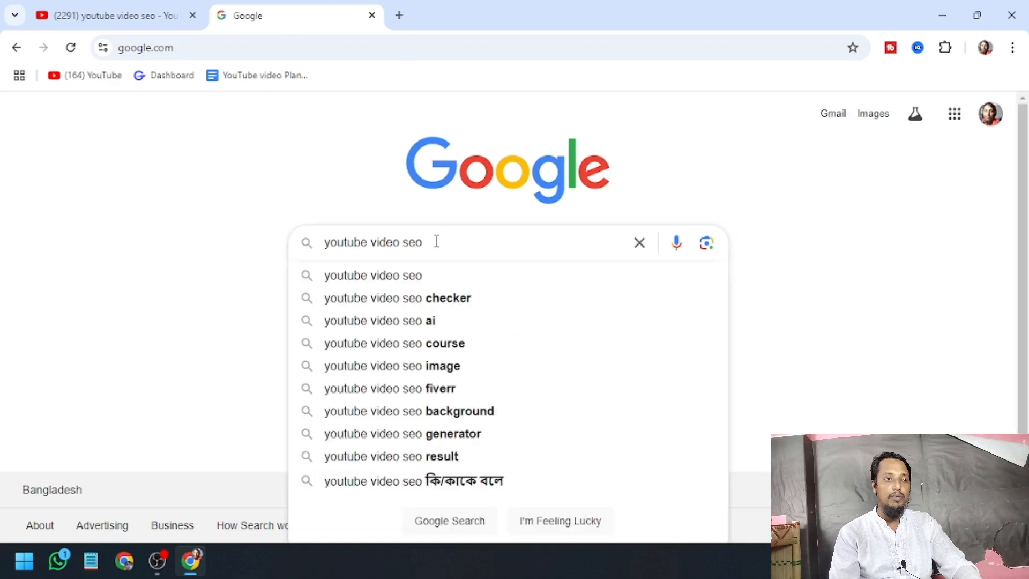
Step: Run the Google search for "youtube video seo" and review the results down to the related searches under "People also search for"
key(Return)
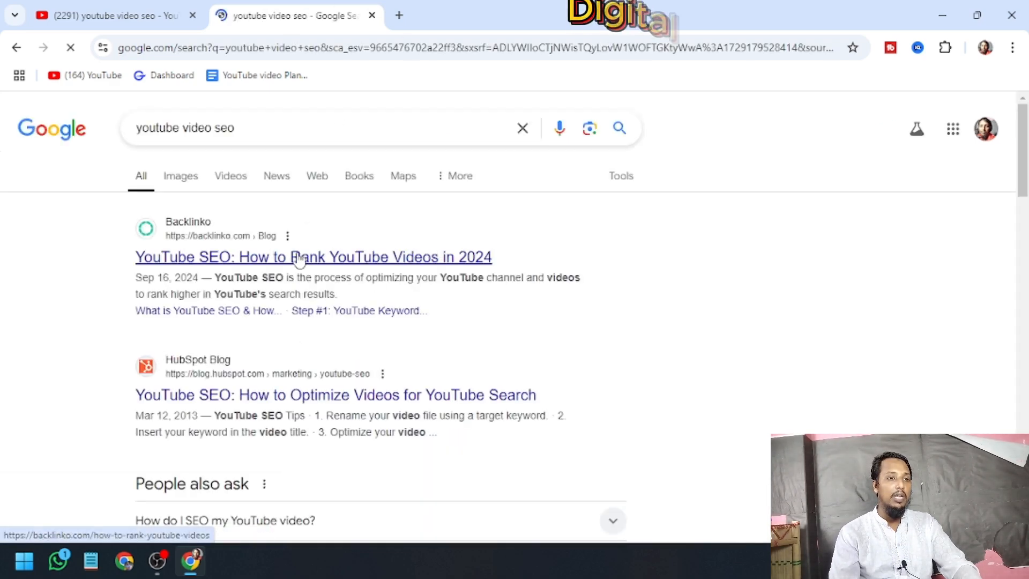
scroll(329, 264, down, 10)
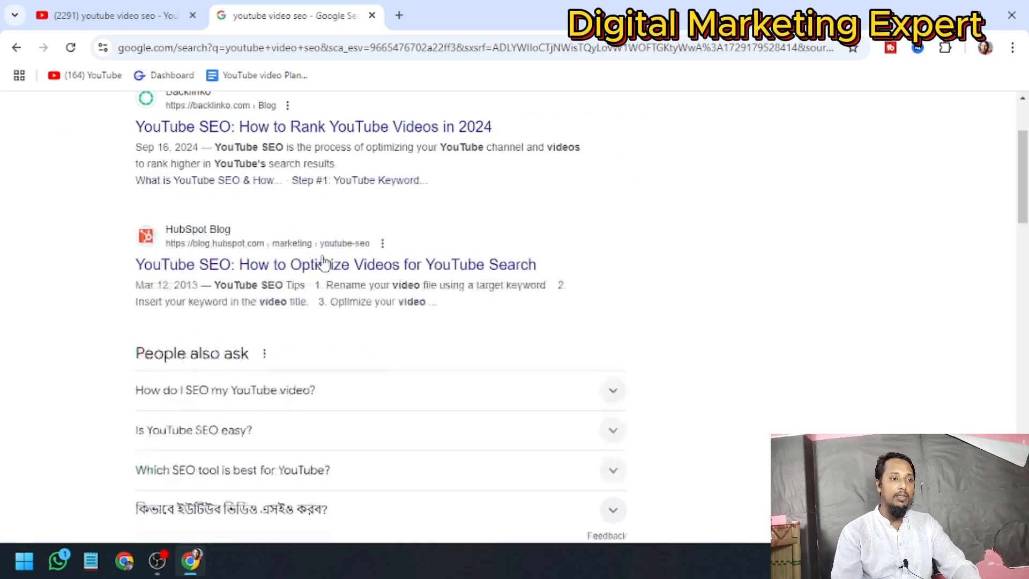
scroll(332, 274, up, 8)
scroll(338, 295, down, 4)
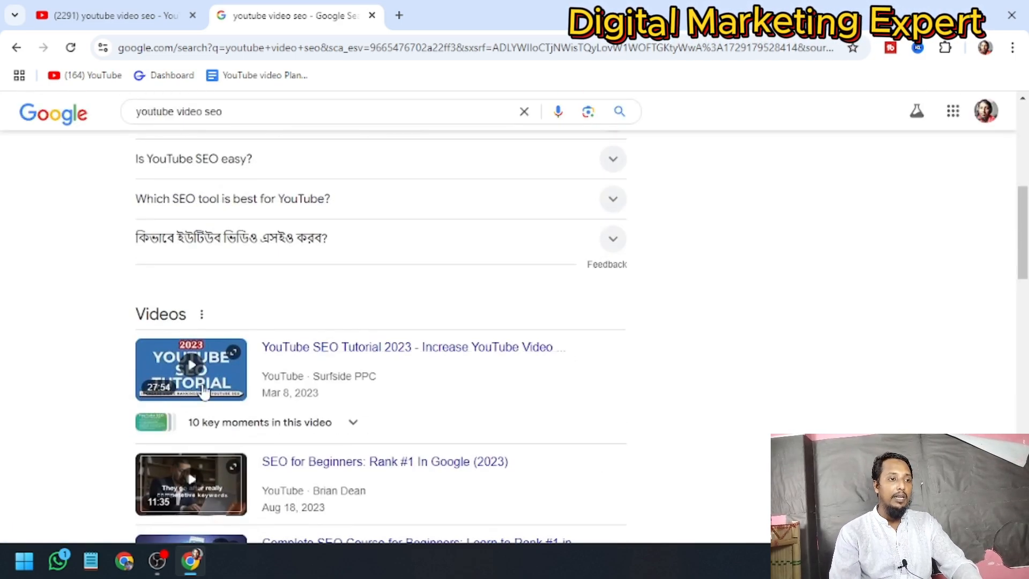
scroll(328, 417, down, 10)
scroll(275, 357, up, 15)
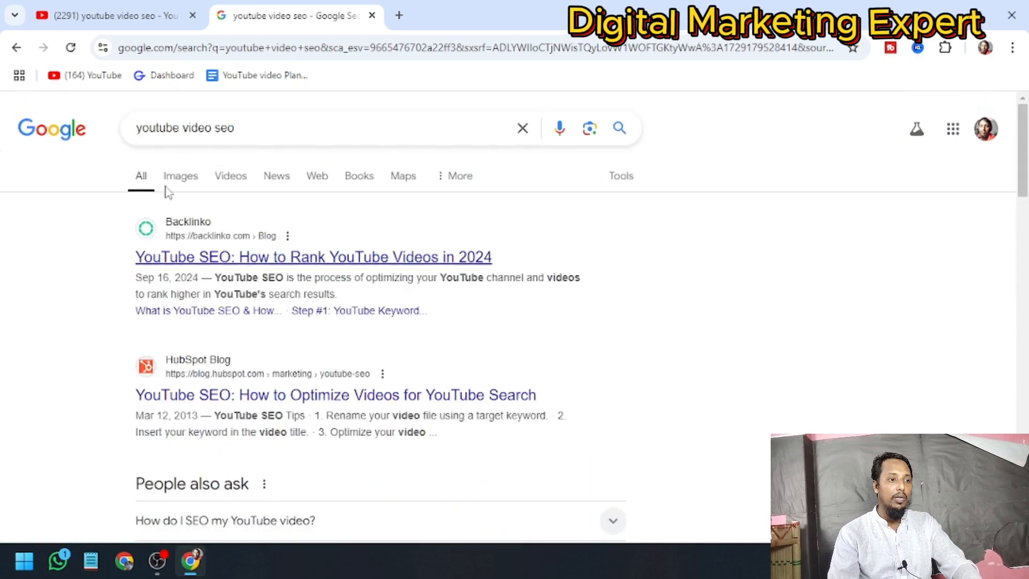
scroll(257, 332, down, 20)
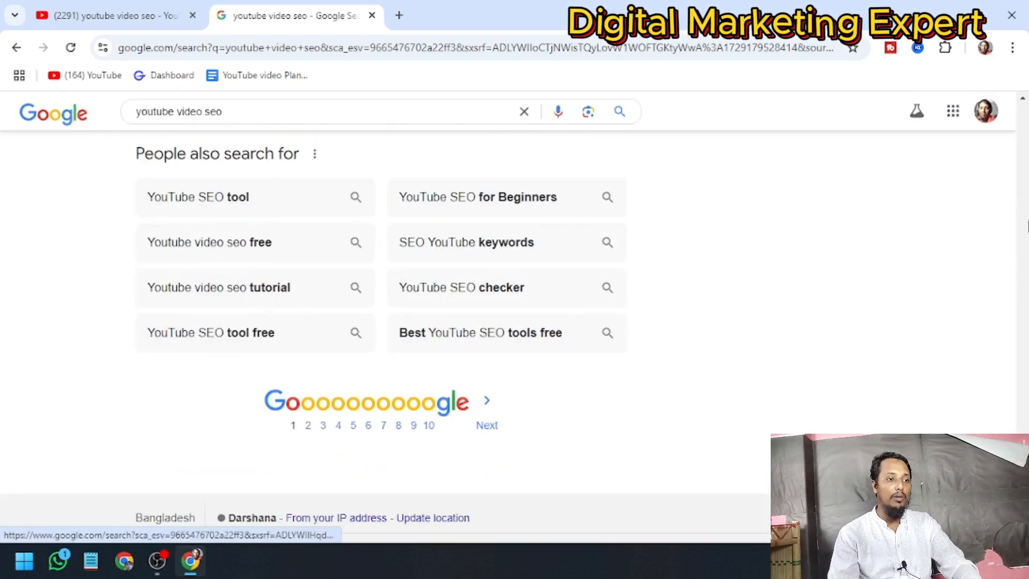
scroll(262, 300, up, 1)
scroll(375, 322, up, 1)
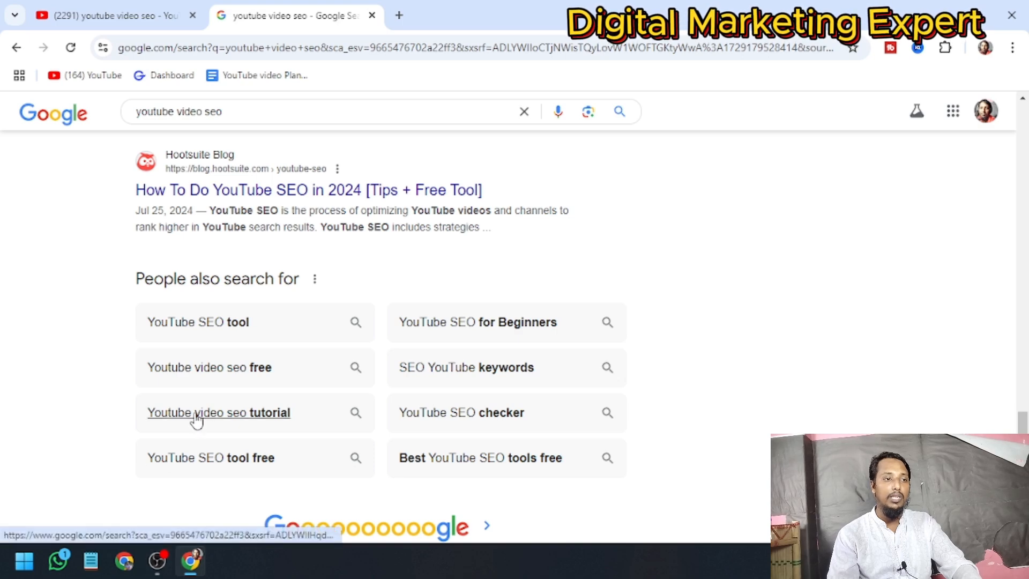
Step: Outline "YouTube SEO tool", "YouTube SEO for Beginners", "Youtube video seo free" and "SEO YouTube keywords" in red on a screen capture, then discard it
key(Print)
drag(74, 259, 685, 480)
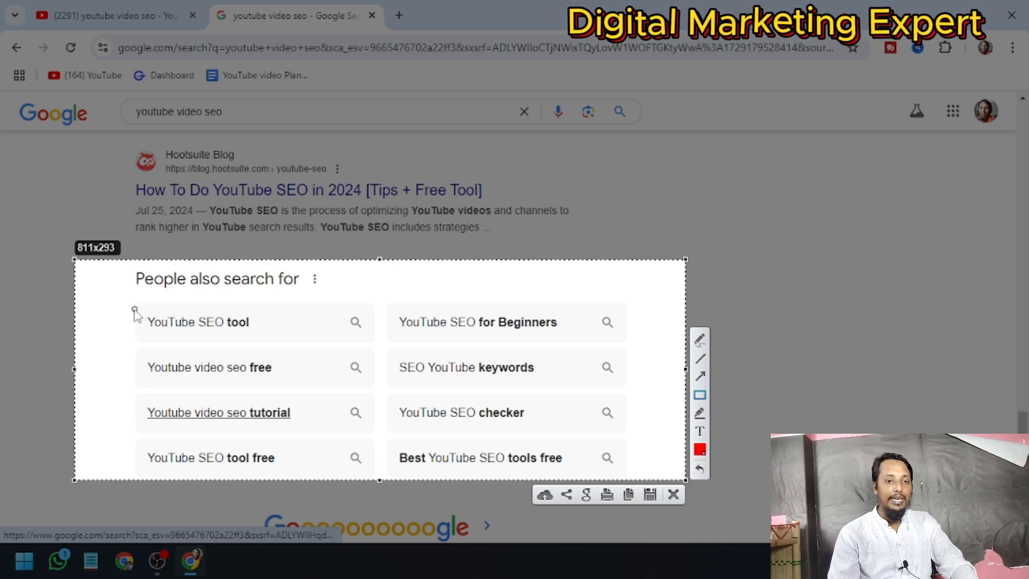
drag(121, 306, 273, 339)
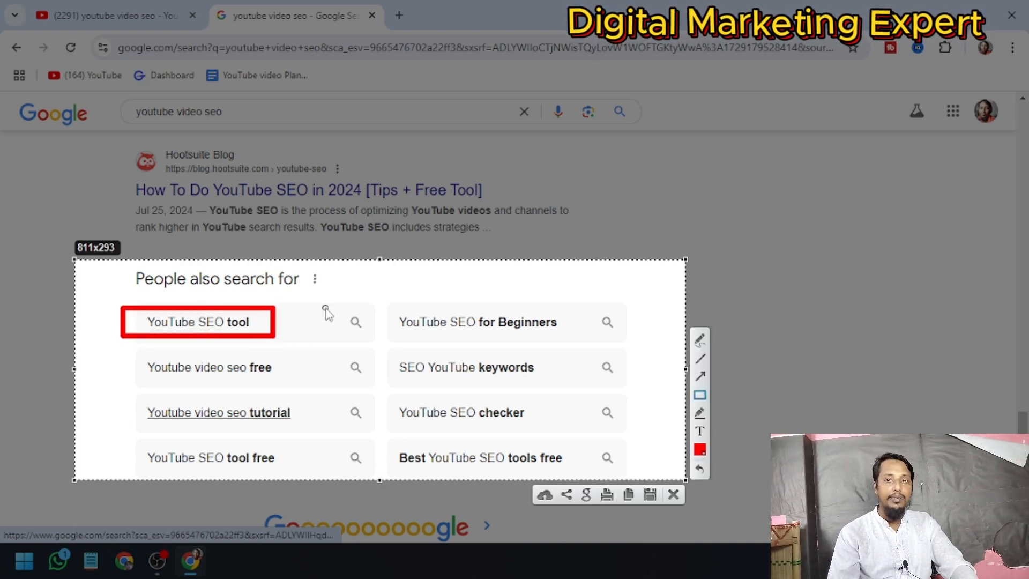
drag(344, 306, 593, 344)
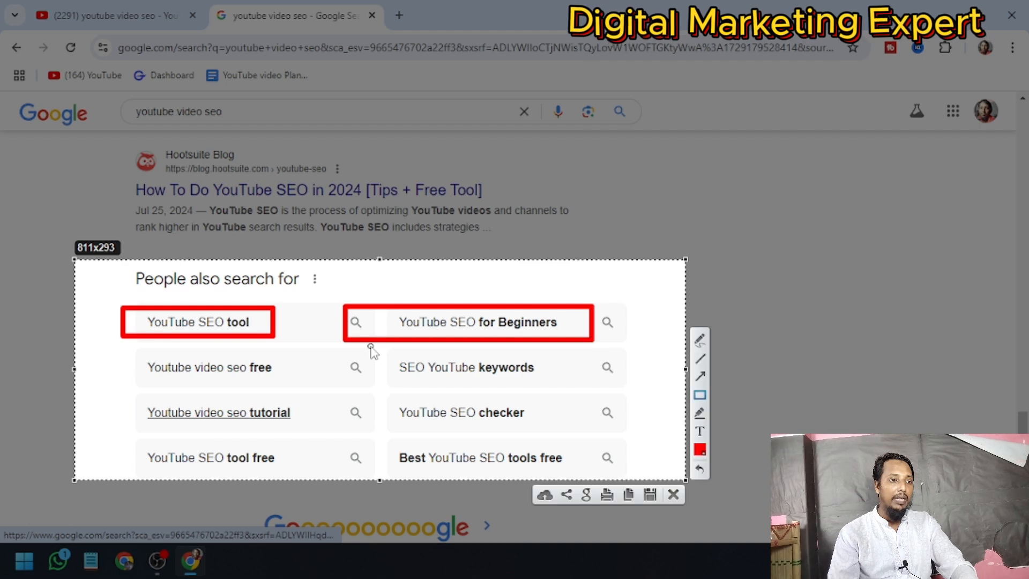
mouse_move(99, 351)
mouse_down()
mouse_move(276, 362)
mouse_move(279, 379)
mouse_move(305, 393)
mouse_up()
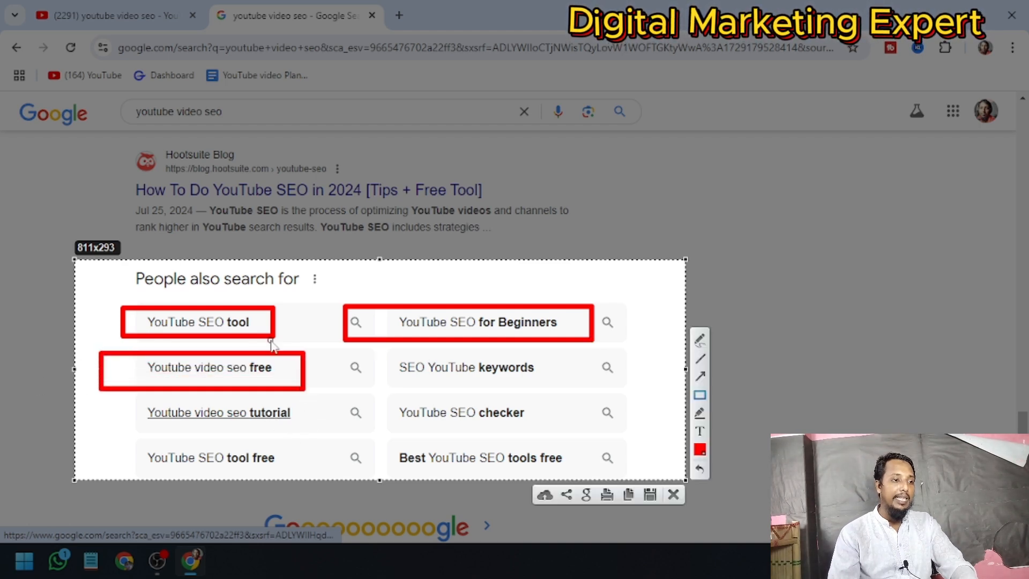
mouse_move(403, 359)
mouse_down()
mouse_move(582, 399)
mouse_move(405, 375)
mouse_move(372, 356)
mouse_move(592, 394)
mouse_up()
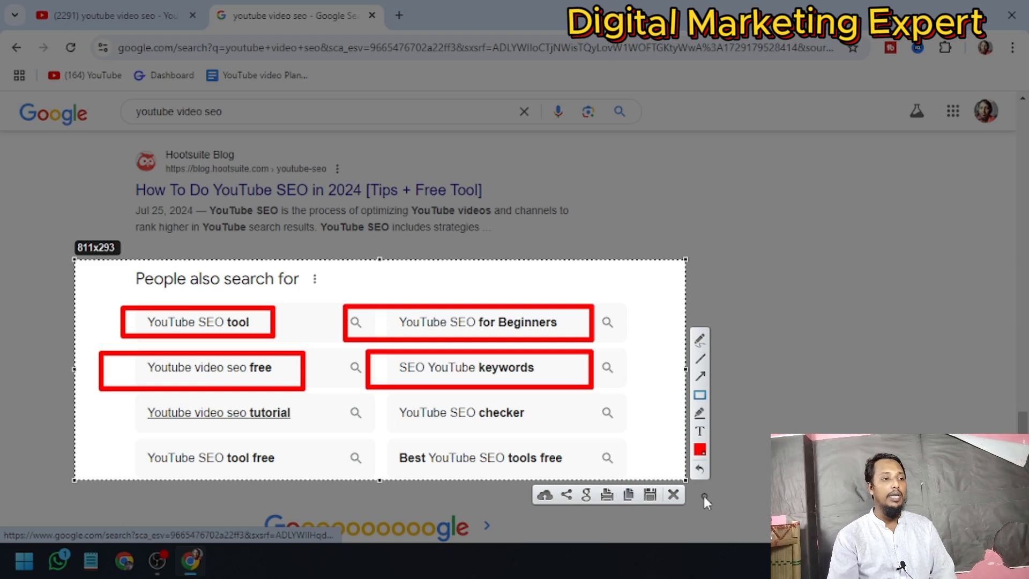
click(673, 495)
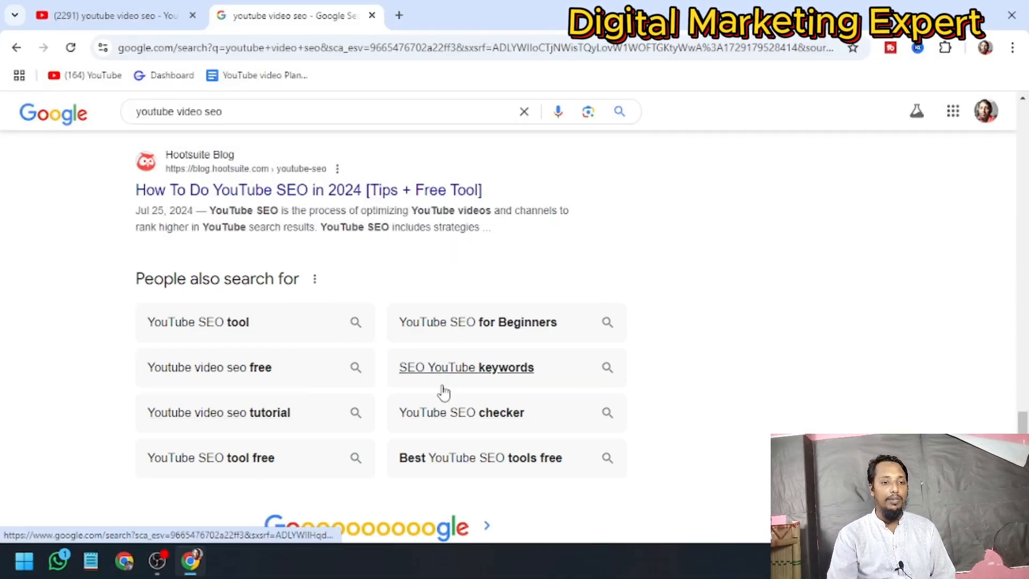
scroll(437, 384, up, 20)
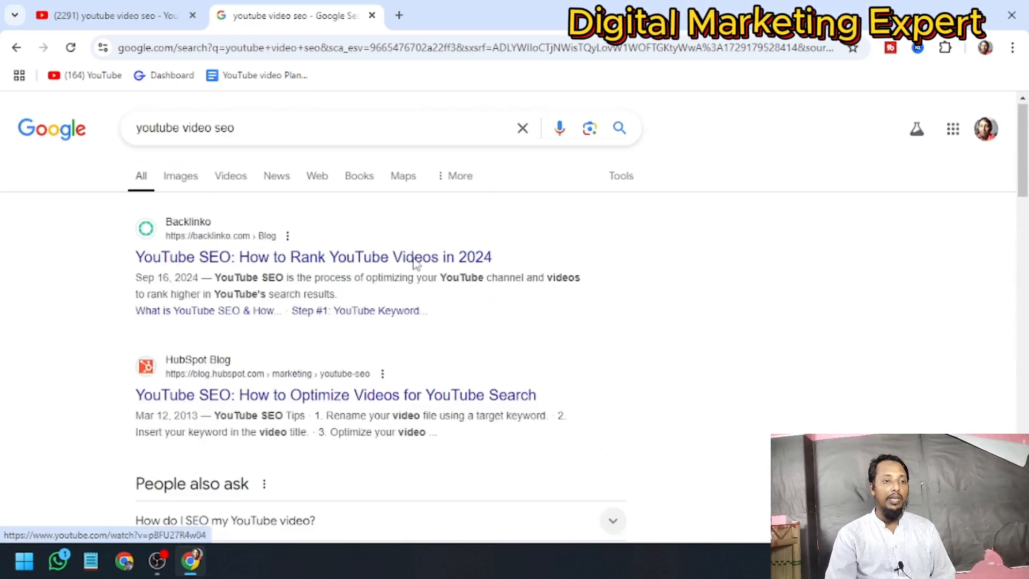
scroll(337, 236, down, 20)
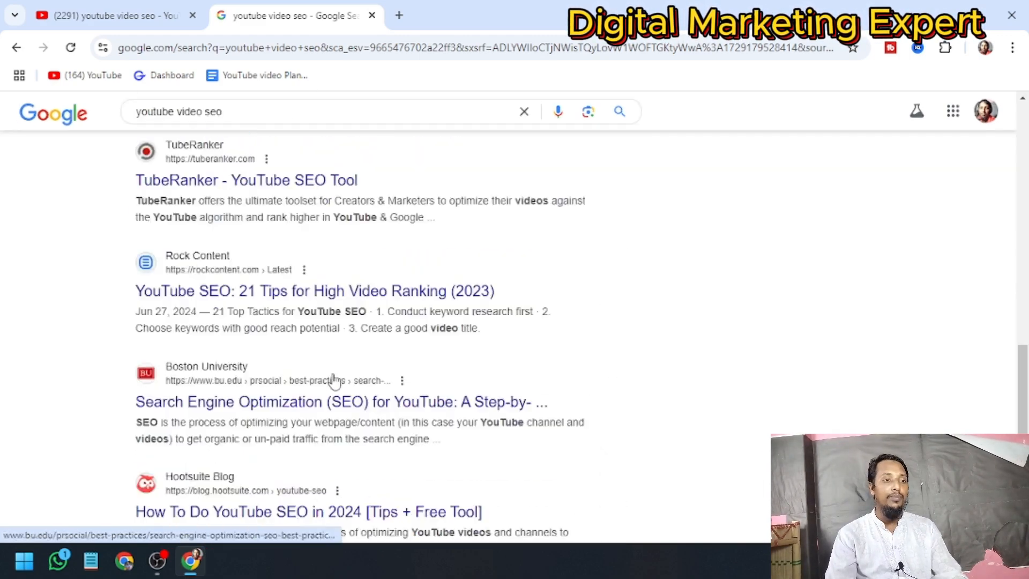
scroll(319, 354, up, 20)
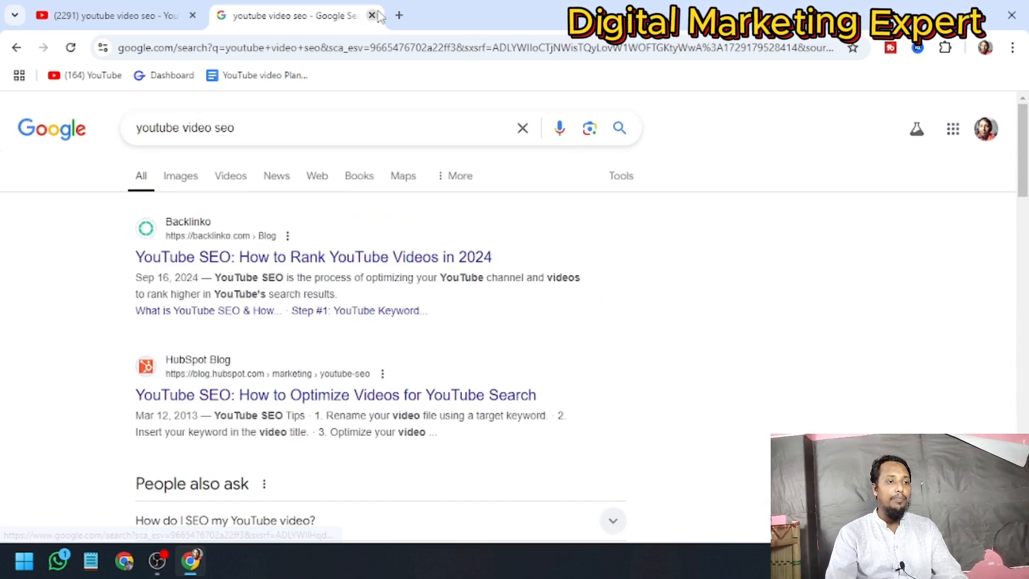
Step: Search Google for "rapittag" in a new browser tab
click(400, 17)
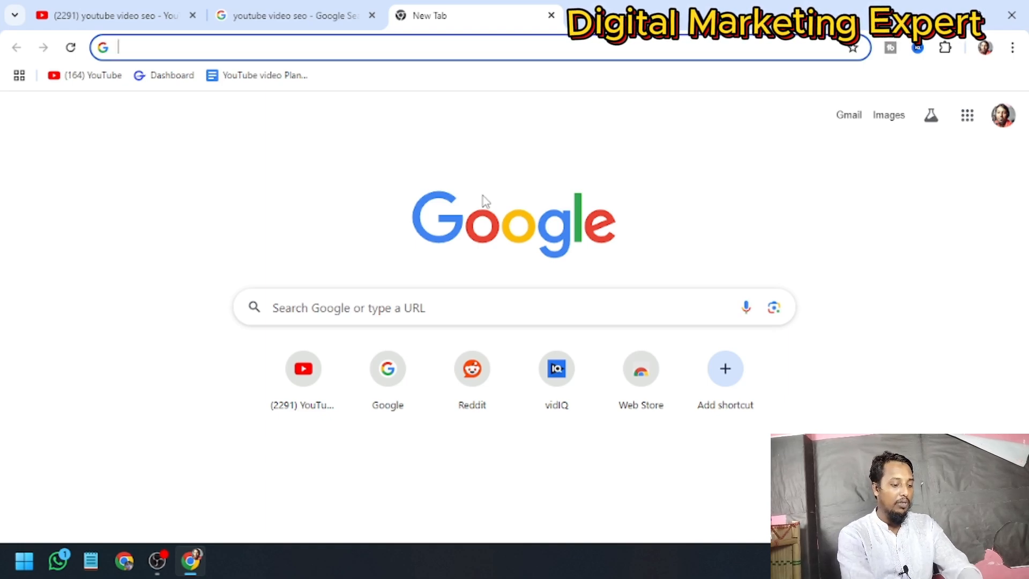
text(r)
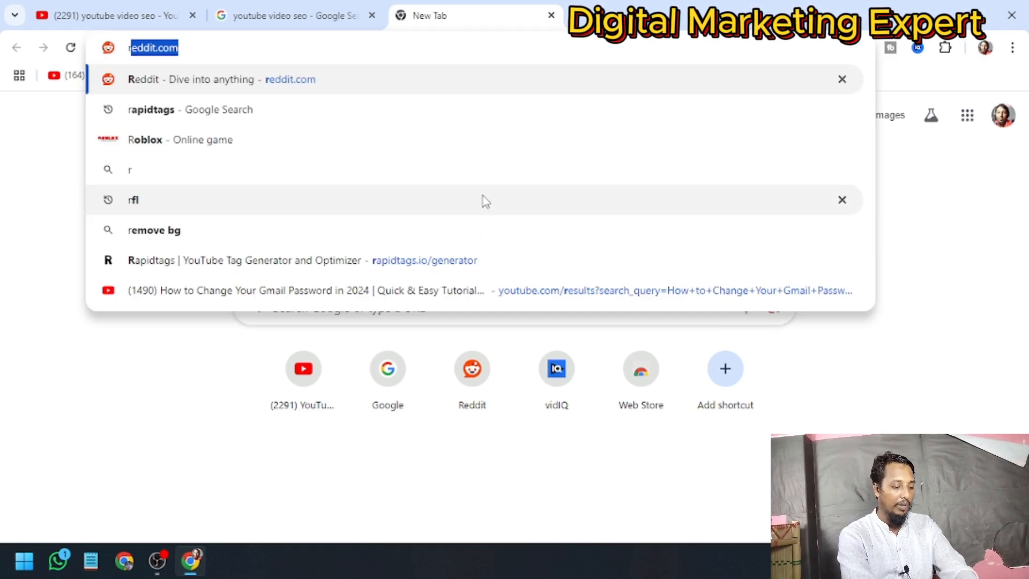
text(apit)
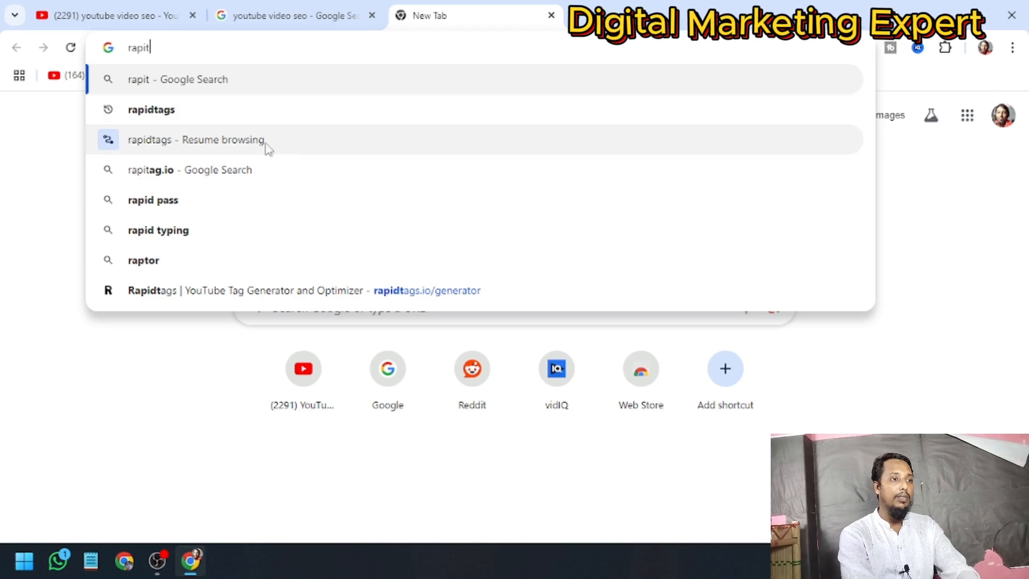
text(tag)
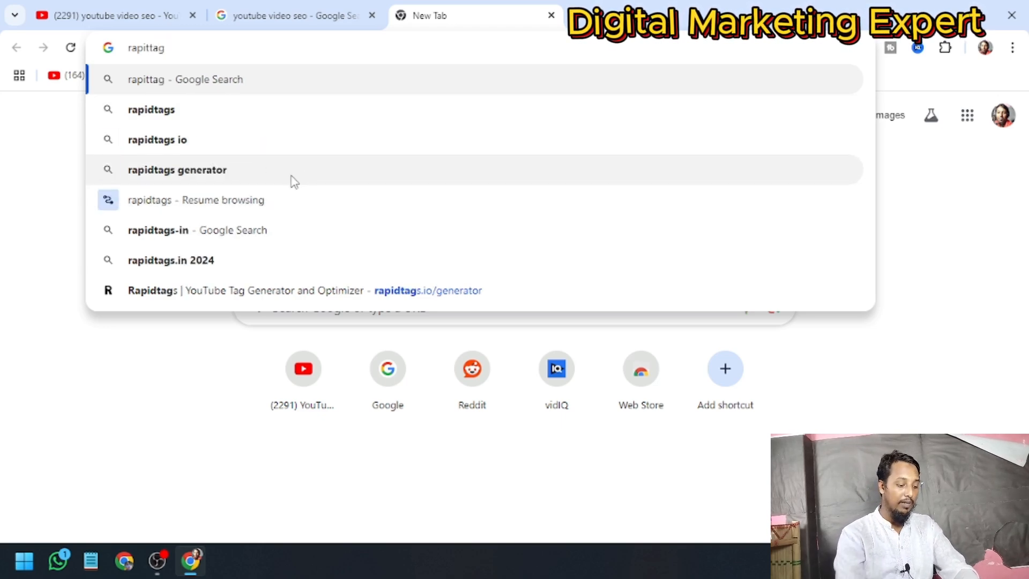
key(Return)
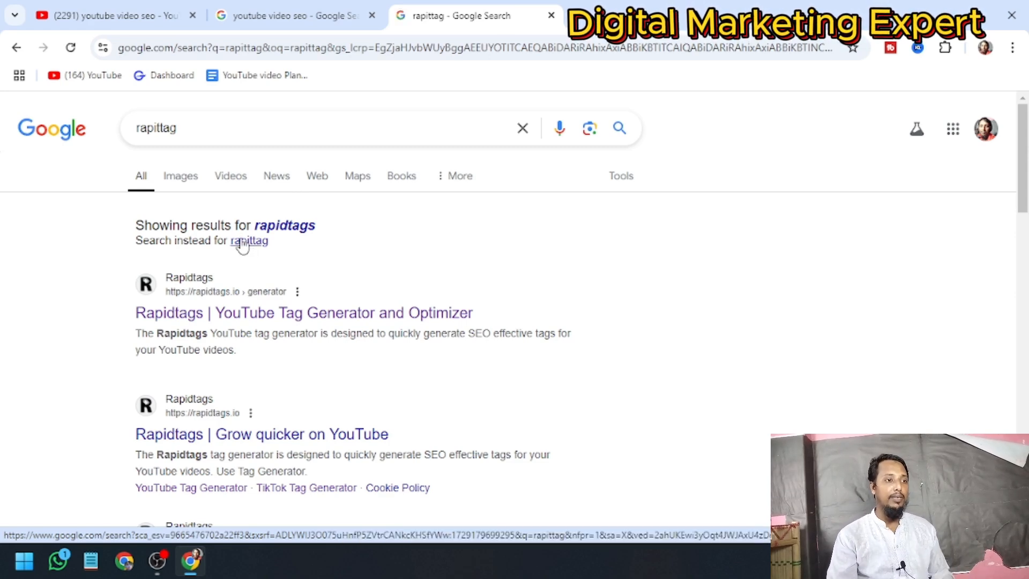
Step: Frame the Rapidtags YouTube Tag Generator result in a temporary screen capture, then discard the capture
key(super+shift+s)
drag(44, 228, 610, 370)
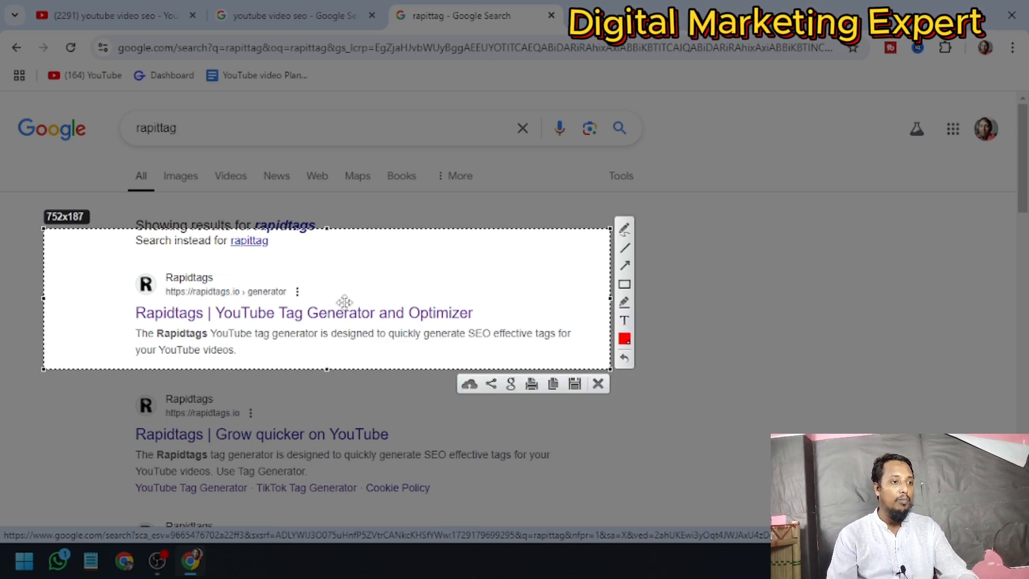
click(592, 387)
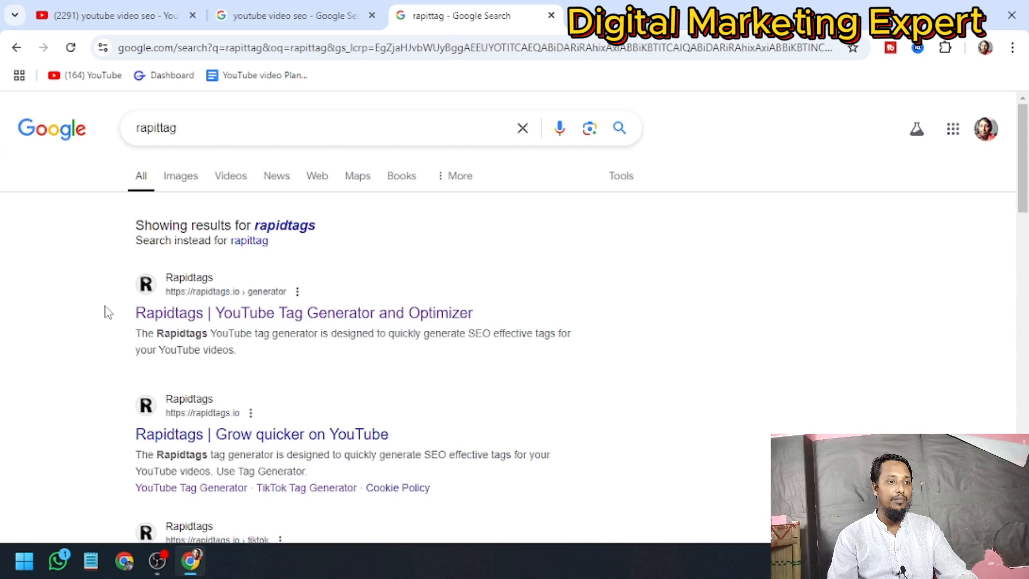
Step: Open the Rapidtags YouTube Tag Generator from the results and generate tags for "youtube video seo"
click(231, 313)
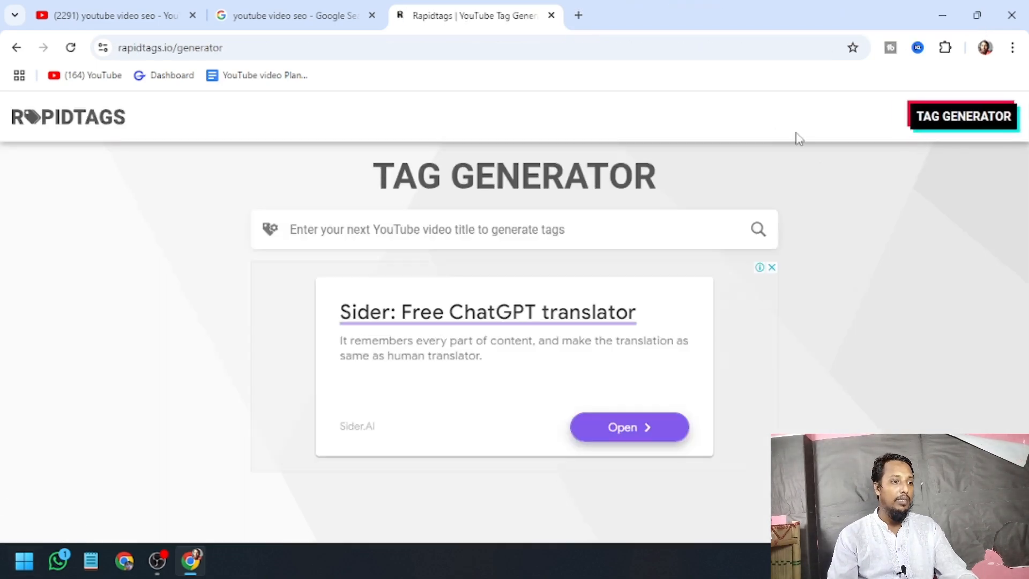
click(401, 218)
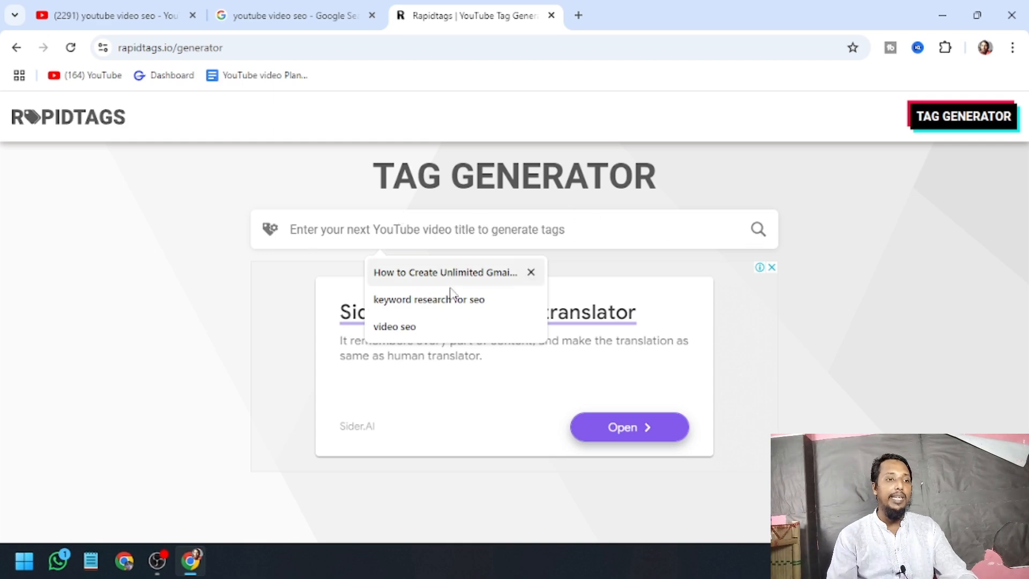
click(410, 327)
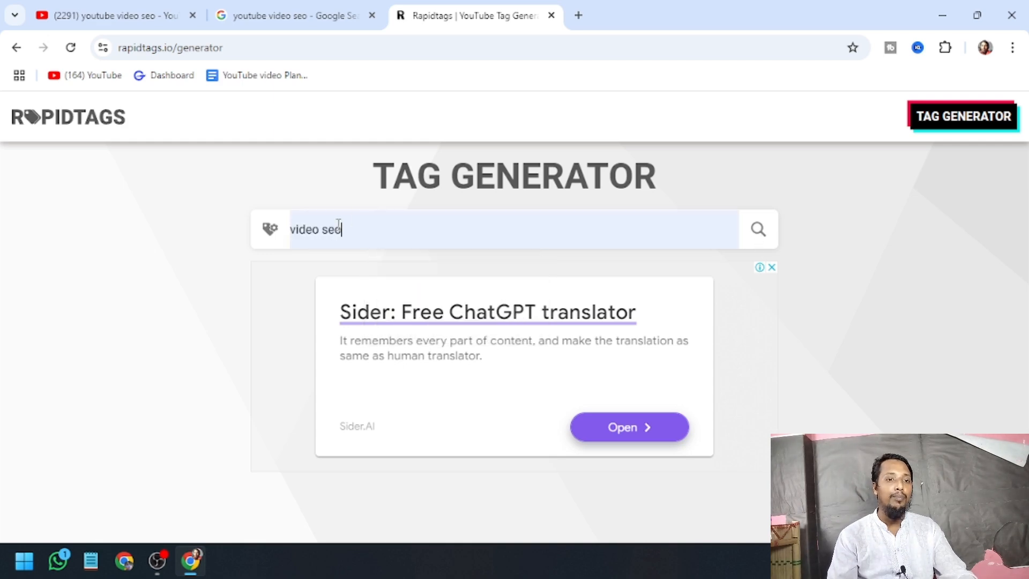
click(291, 229)
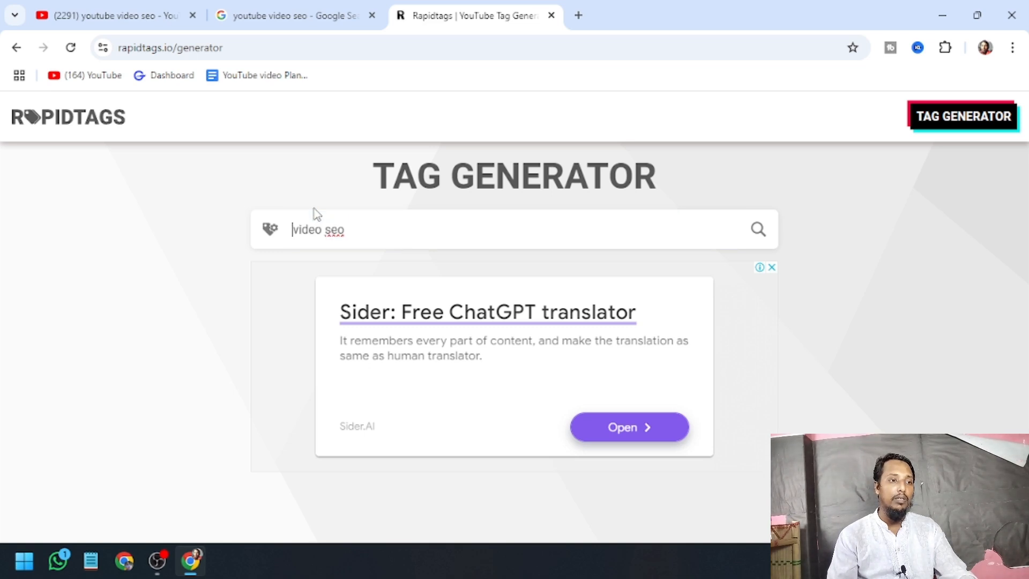
text(youtube)
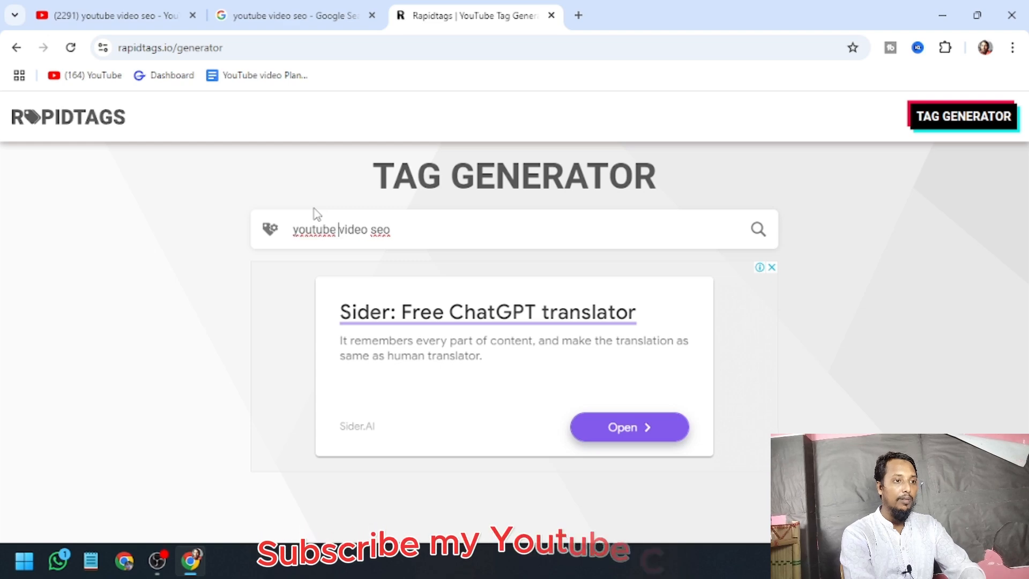
key(Return)
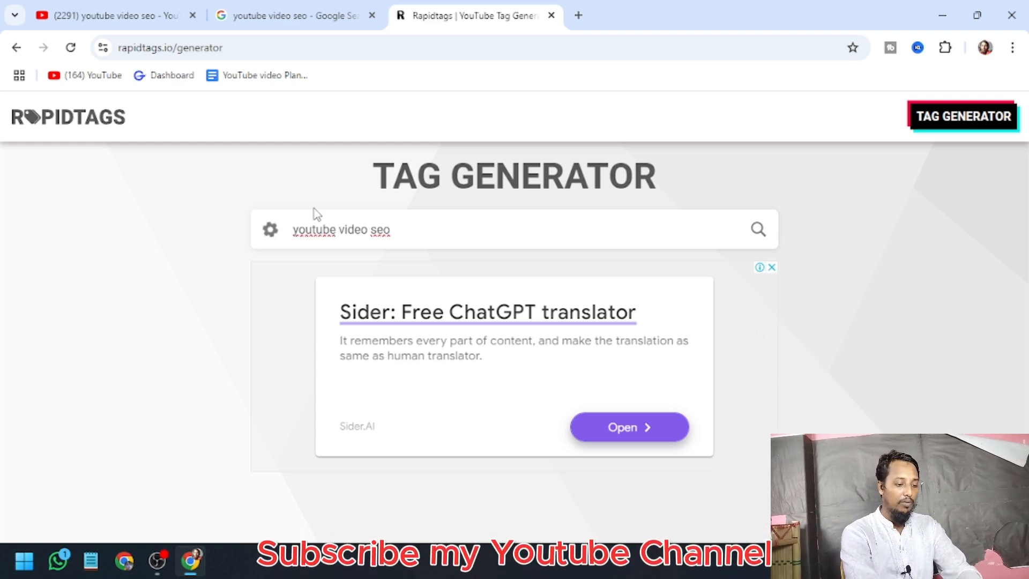
scroll(436, 350, down, 3)
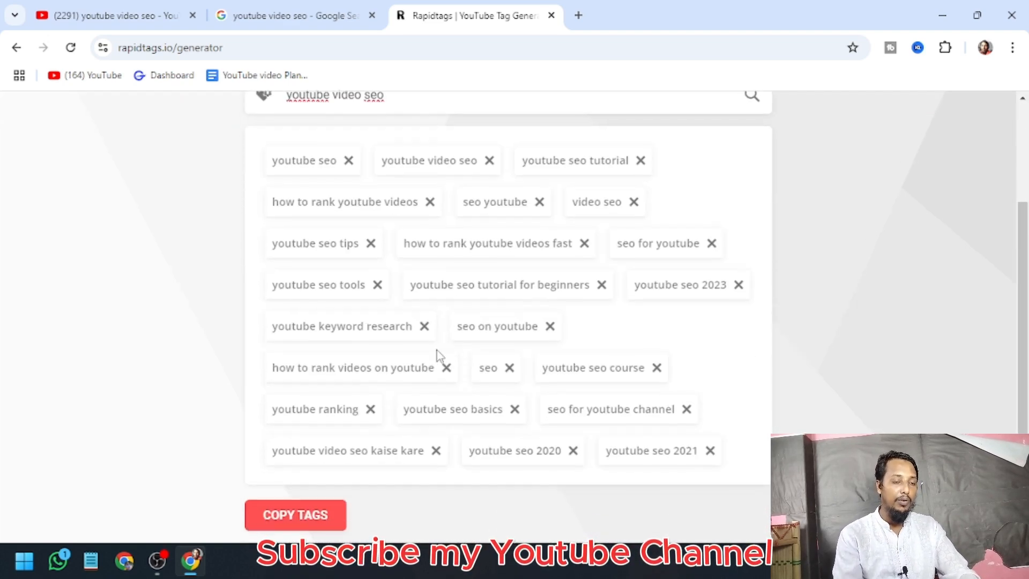